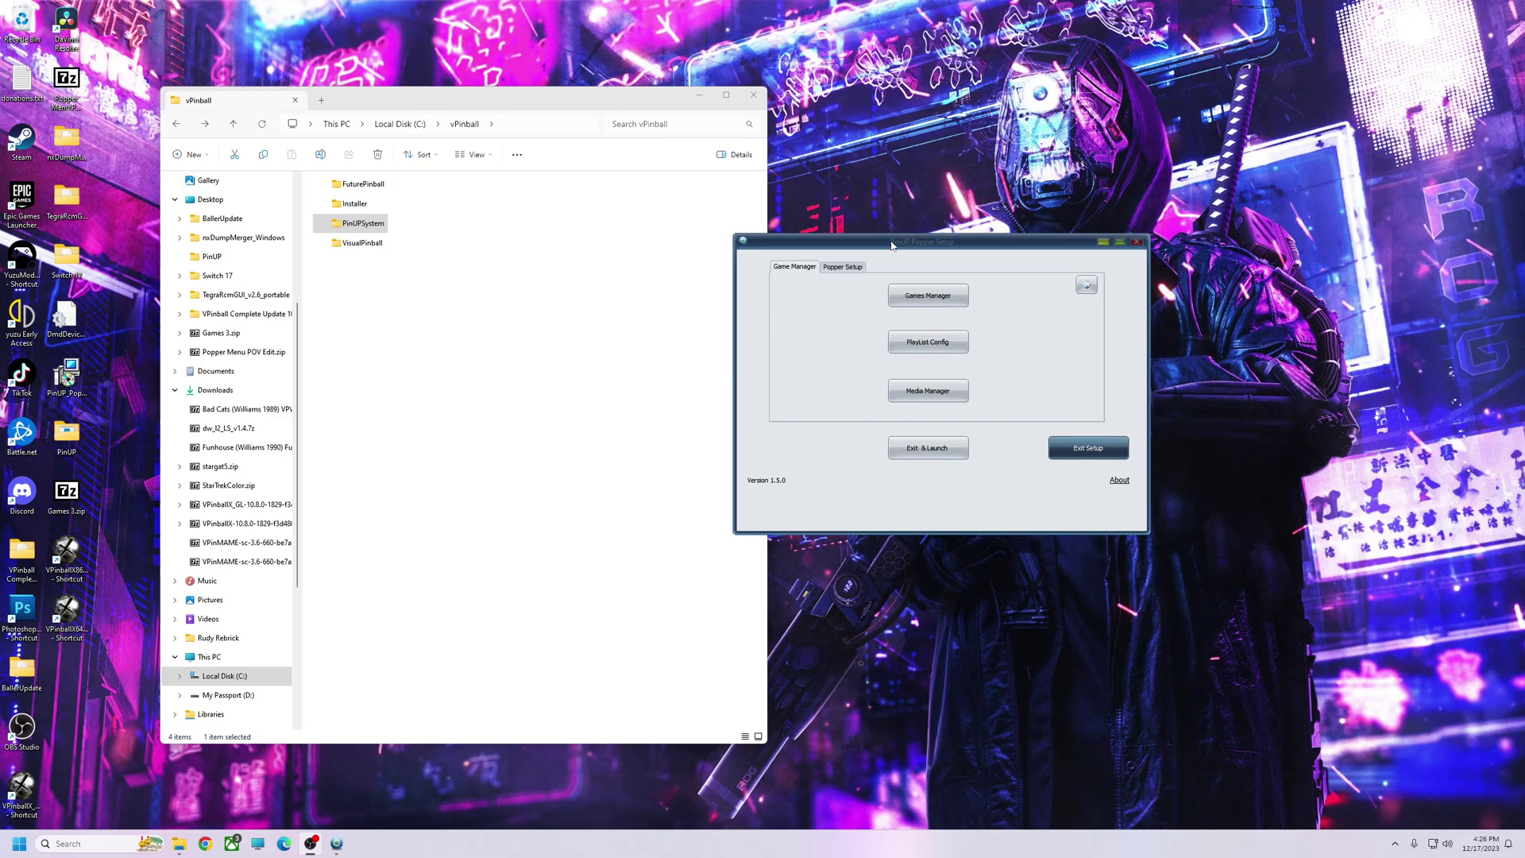
left_click_drag(921, 252, 958, 278)
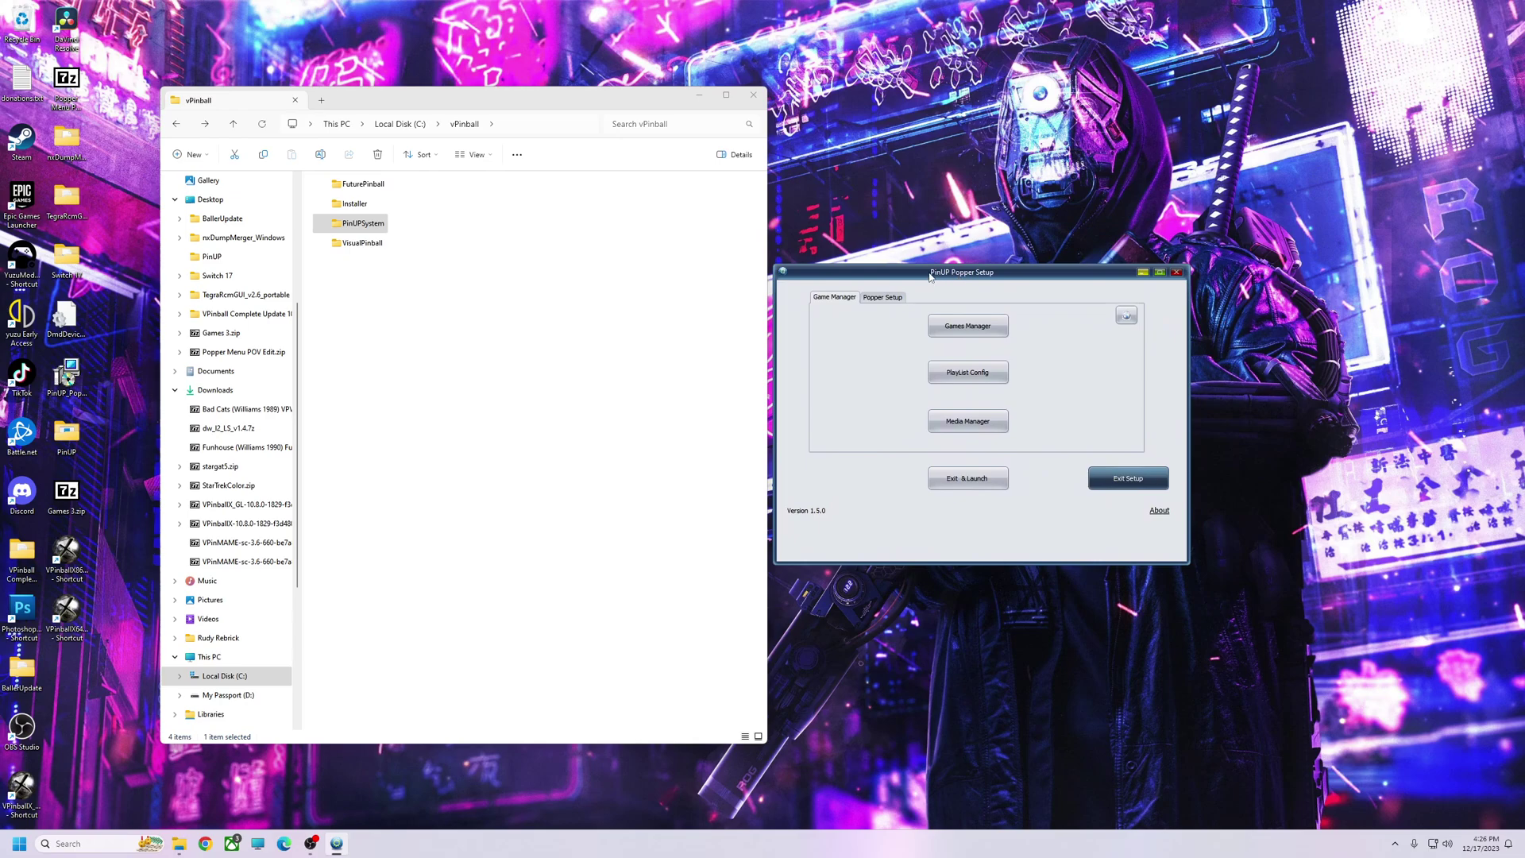
left_click_drag(933, 275, 958, 274)
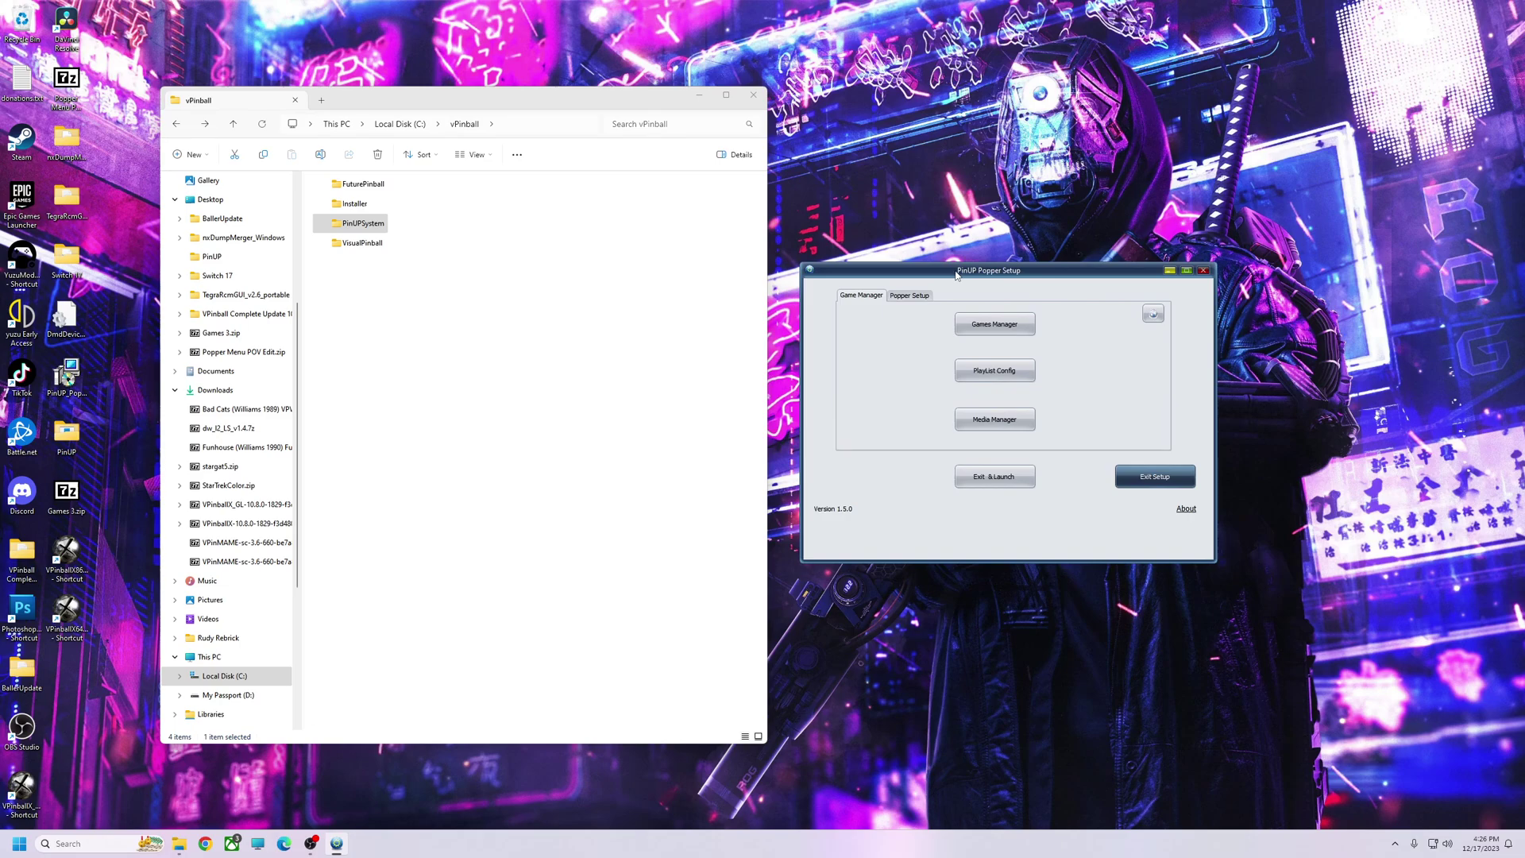
mouse_move(975, 274)
left_mouse_down()
mouse_move(992, 256)
mouse_move(958, 269)
left_mouse_up()
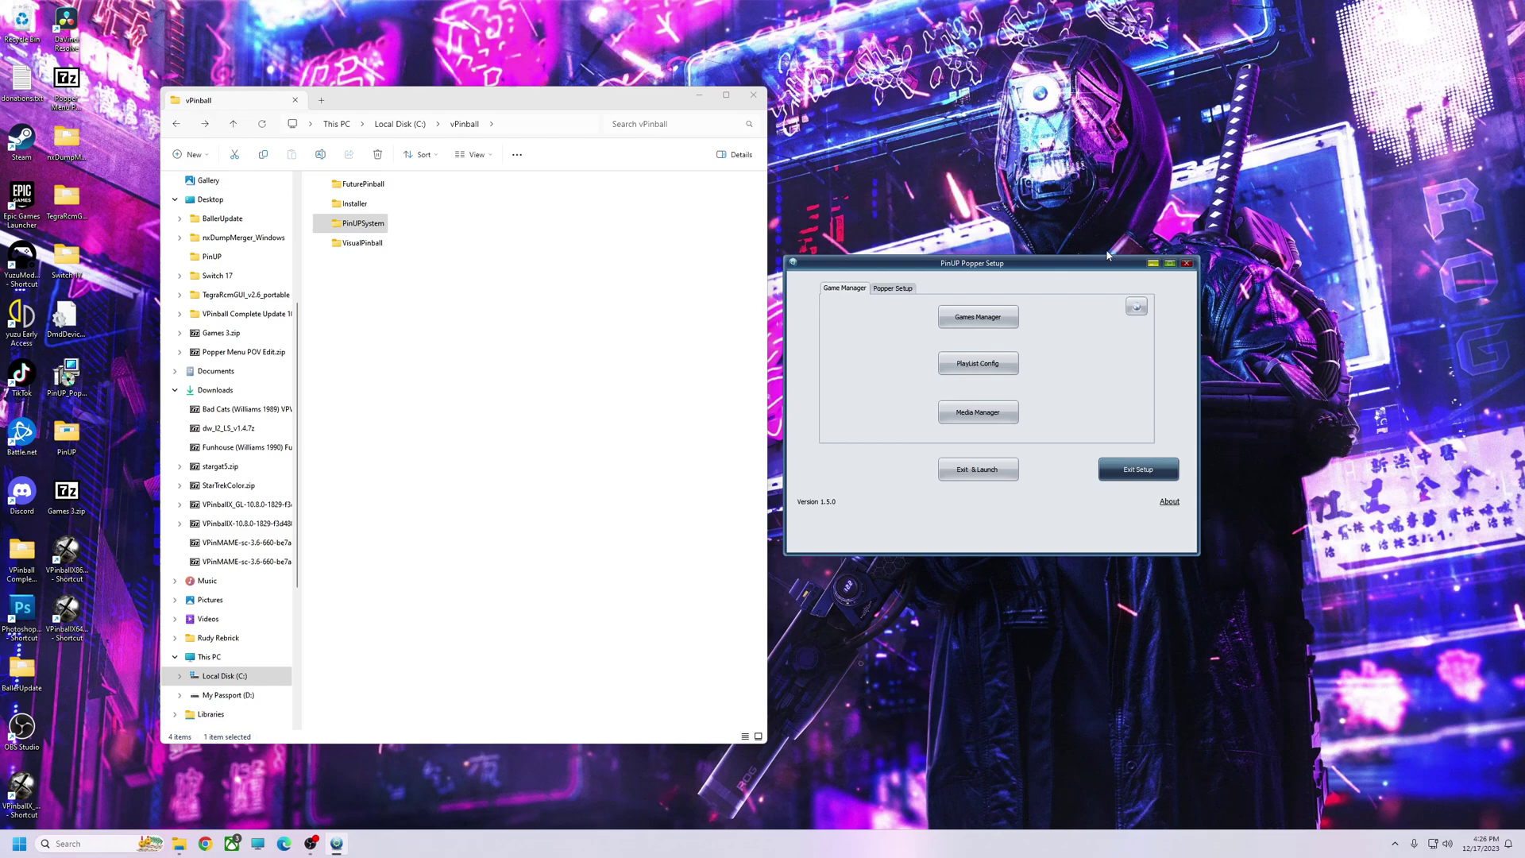
left_click_drag(1030, 269, 1013, 271)
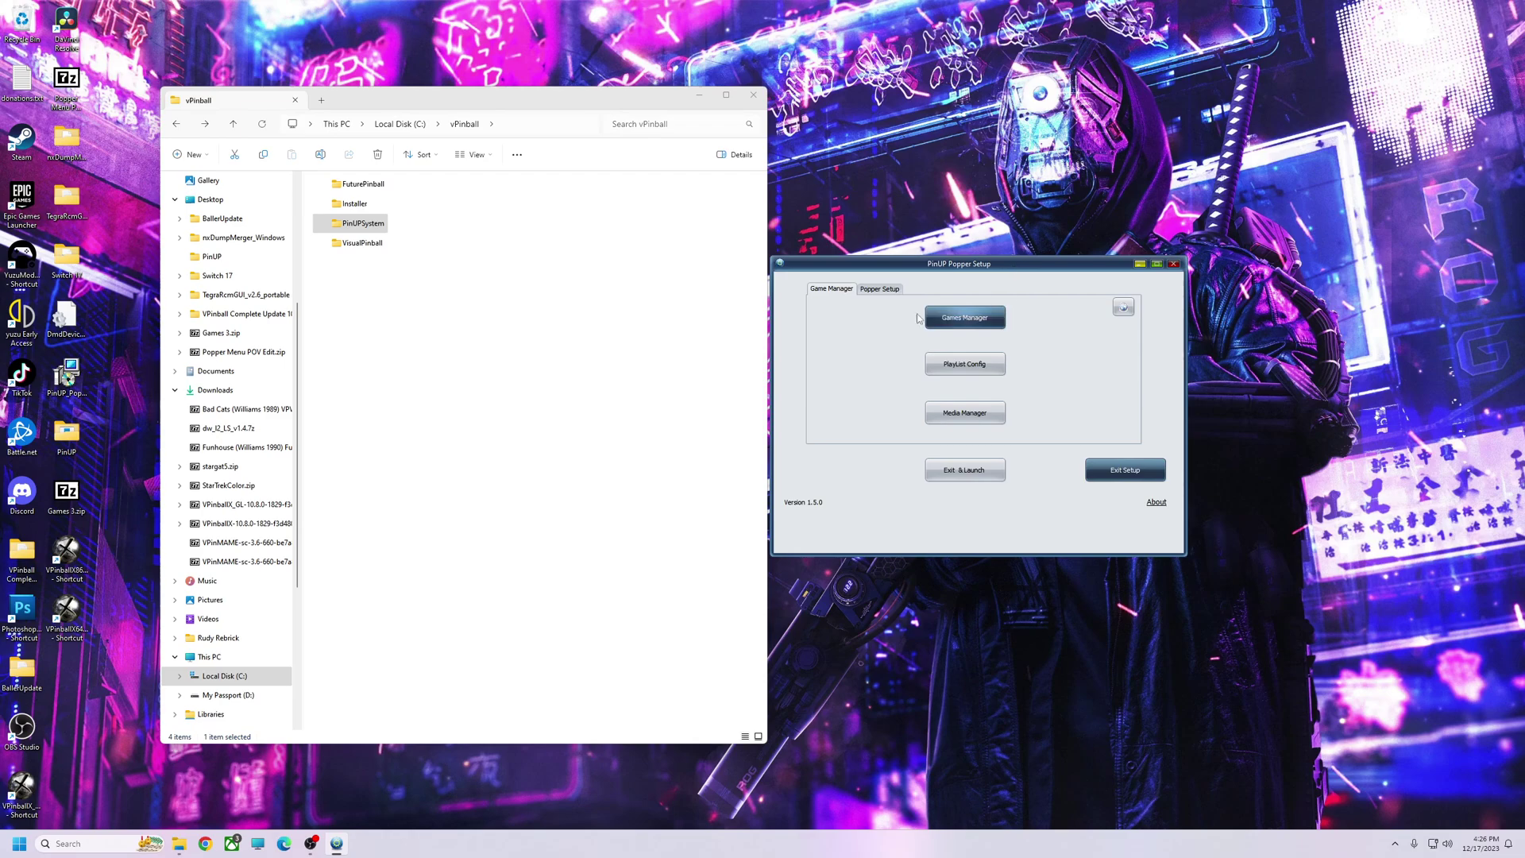
- Review the game list and the available emulator filters in the Games Manager, then close it
left_click(964, 316)
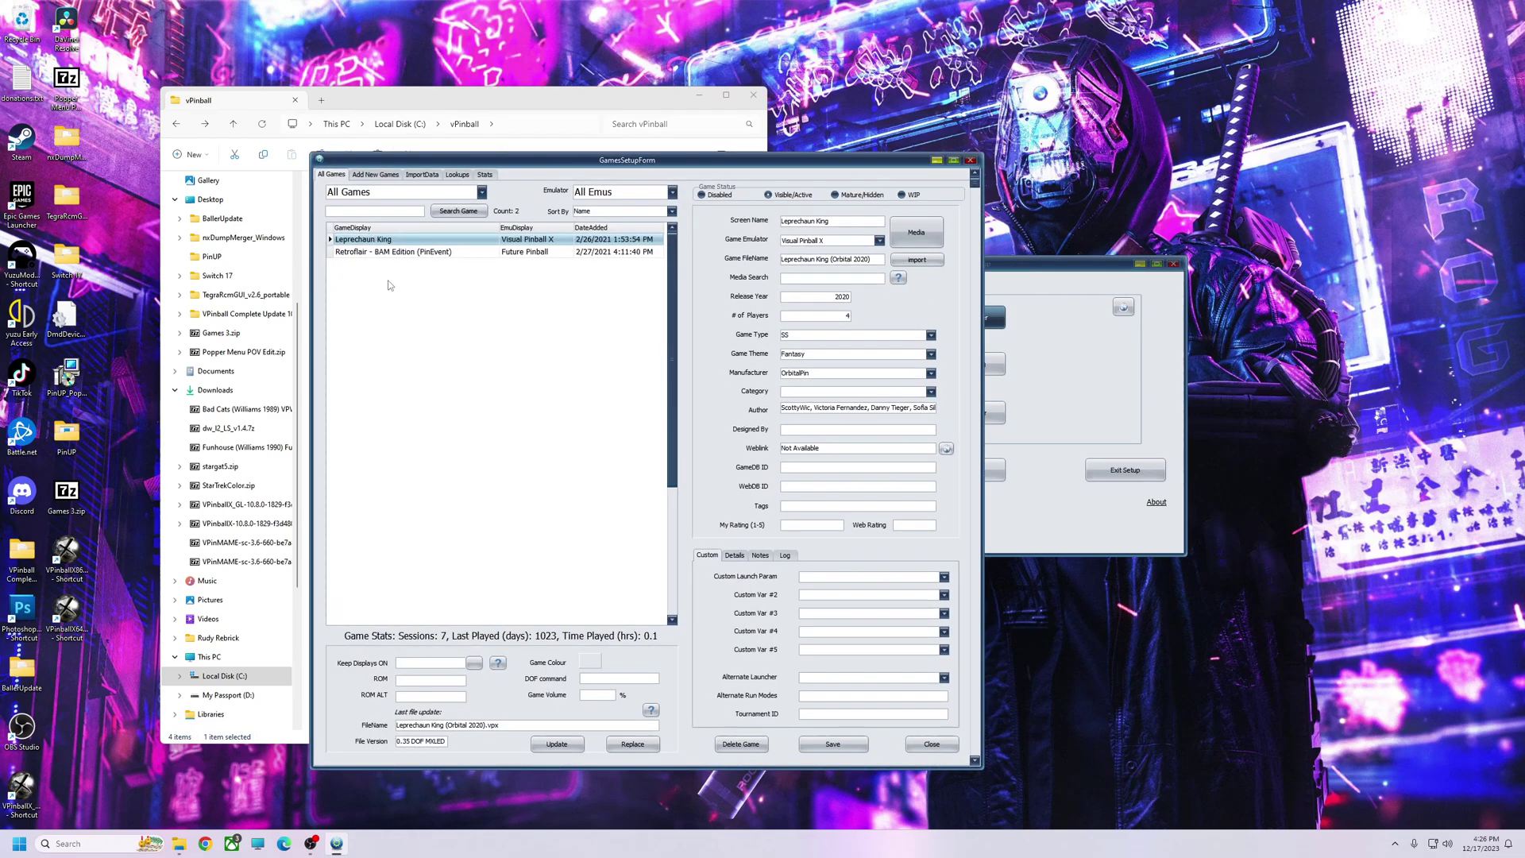
left_click_drag(623, 160, 580, 132)
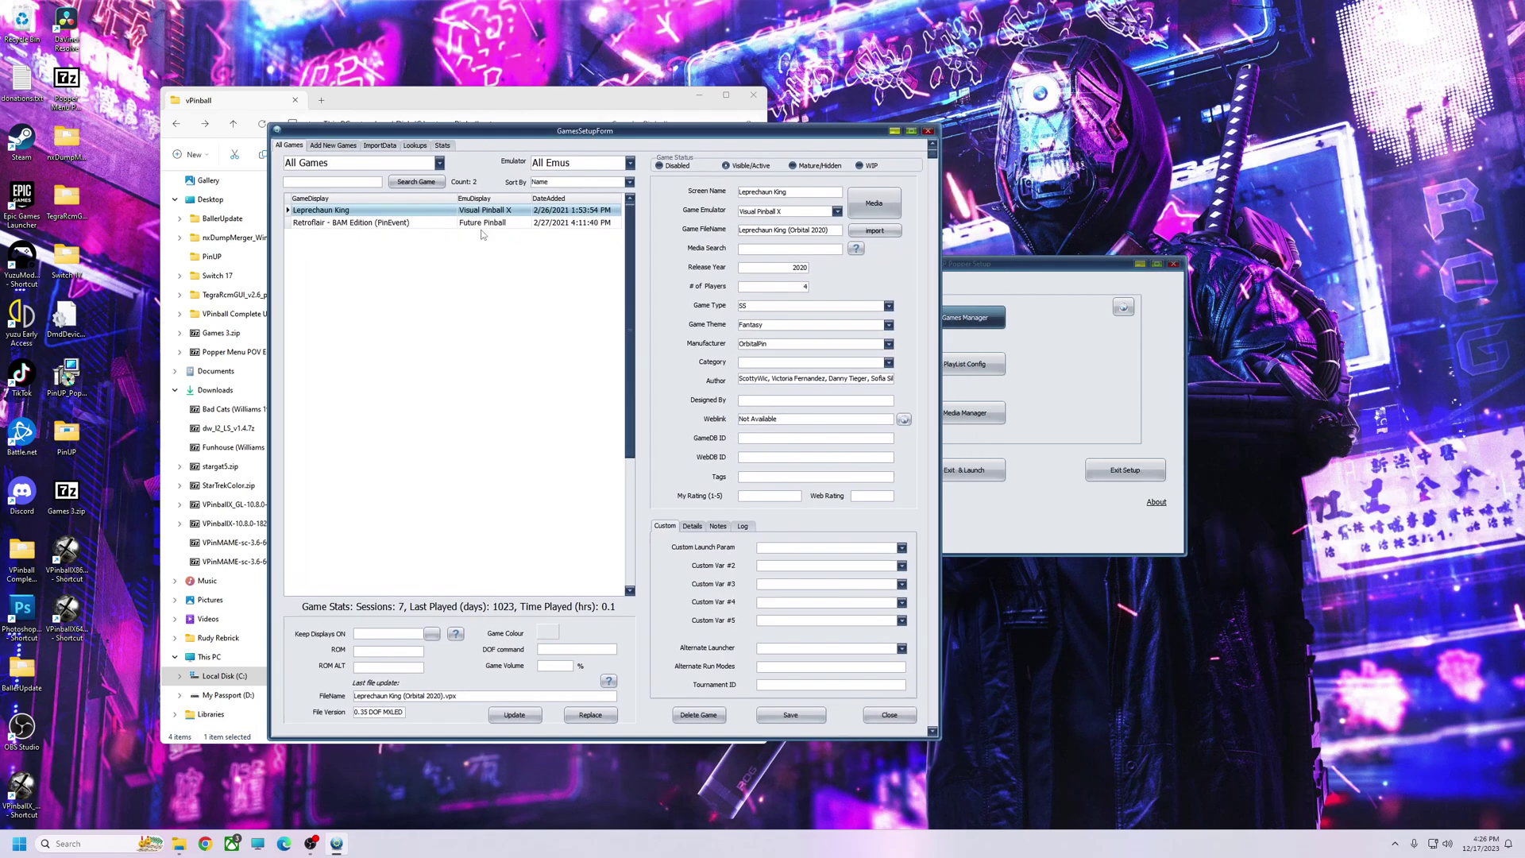
left_click(630, 163)
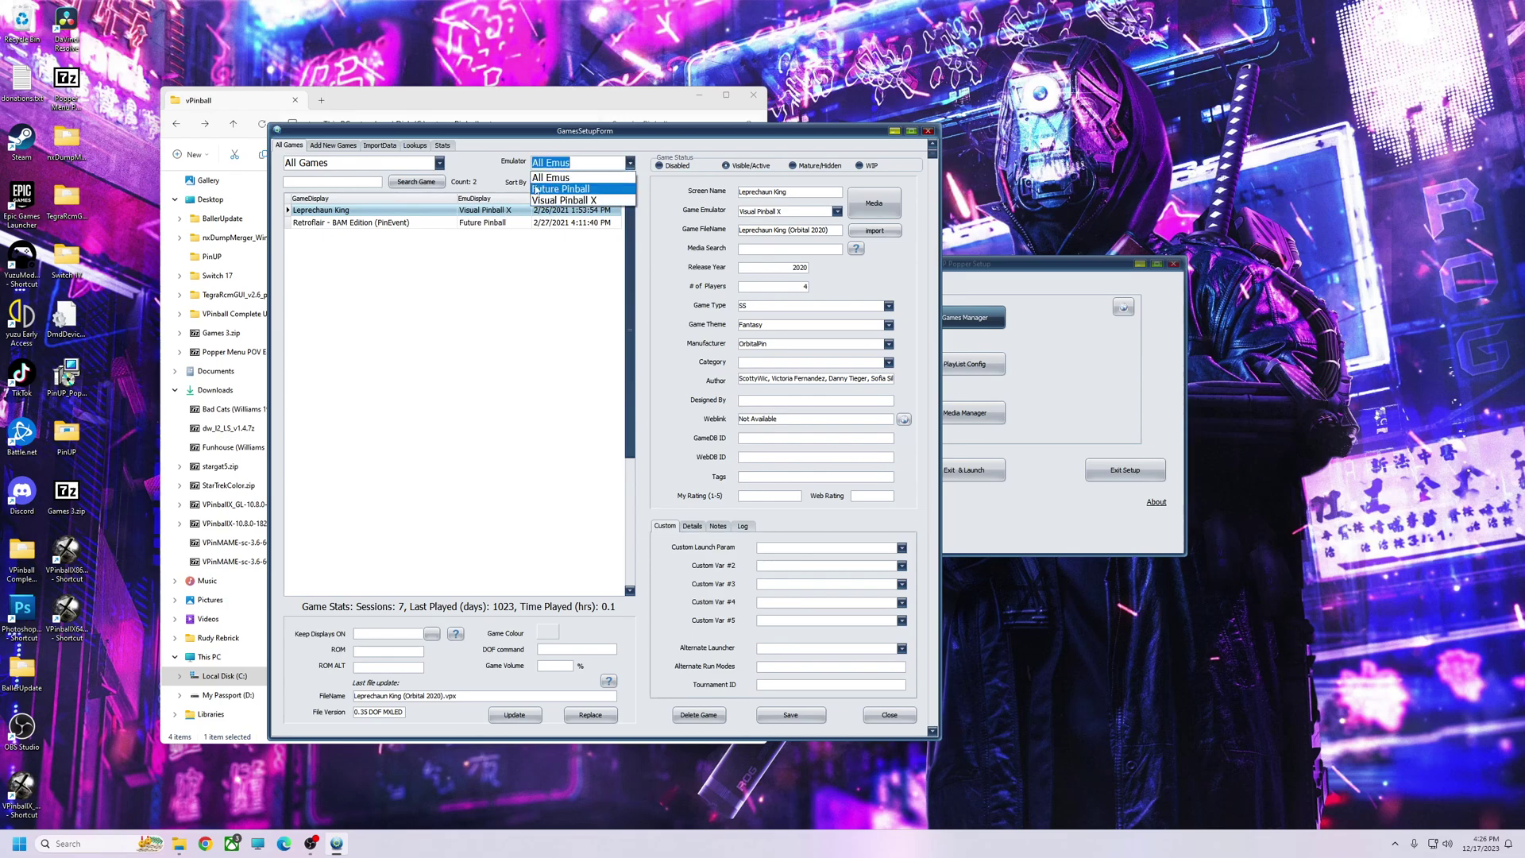
left_click(930, 132)
left_click(928, 132)
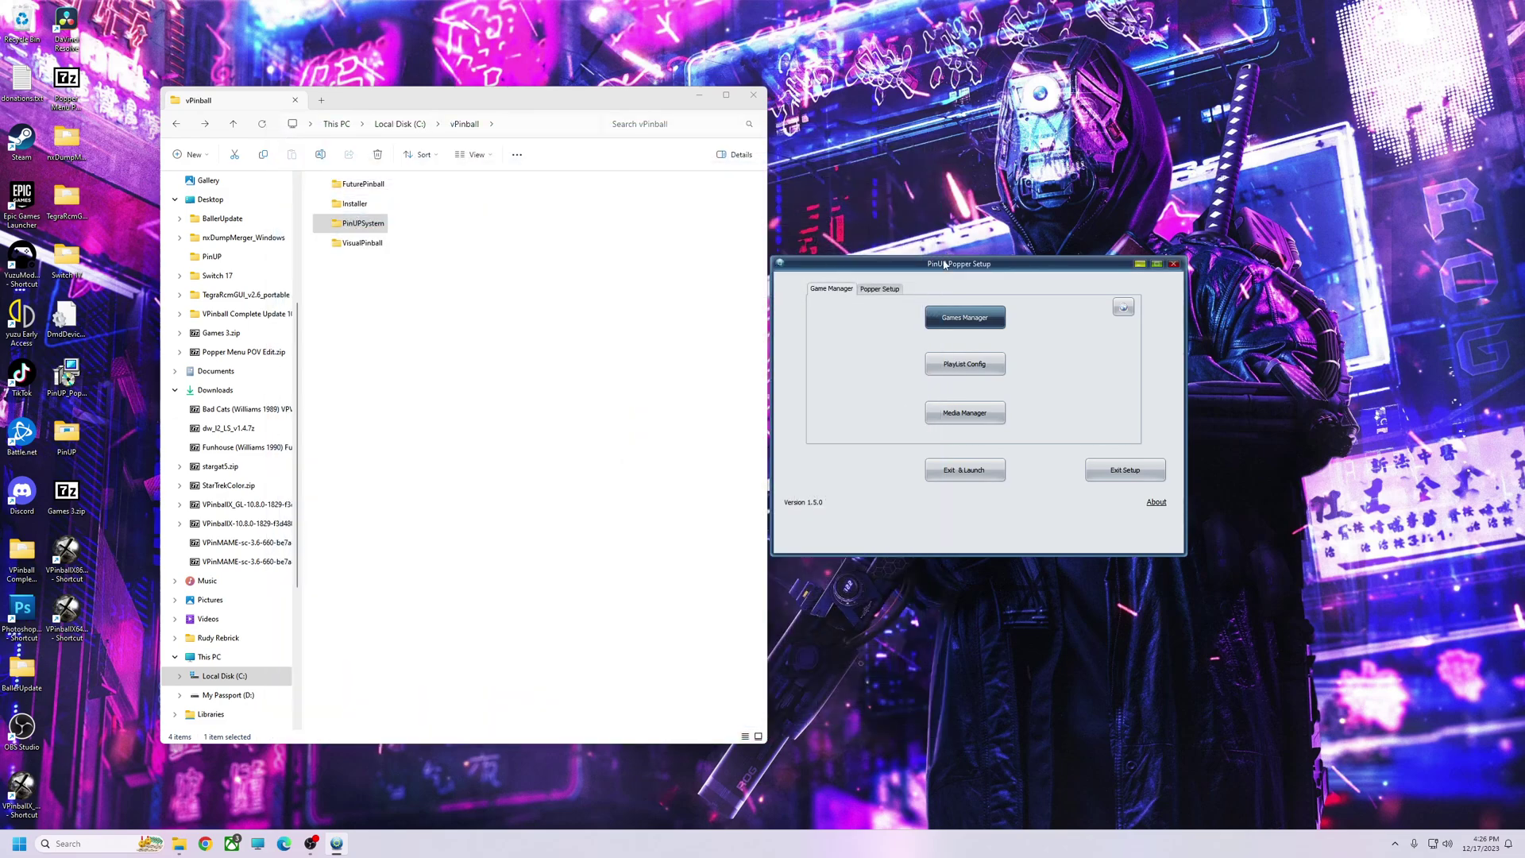
- Back up the Popper database from the Popper setup options and confirm the backup
left_click_drag(943, 264, 476, 272)
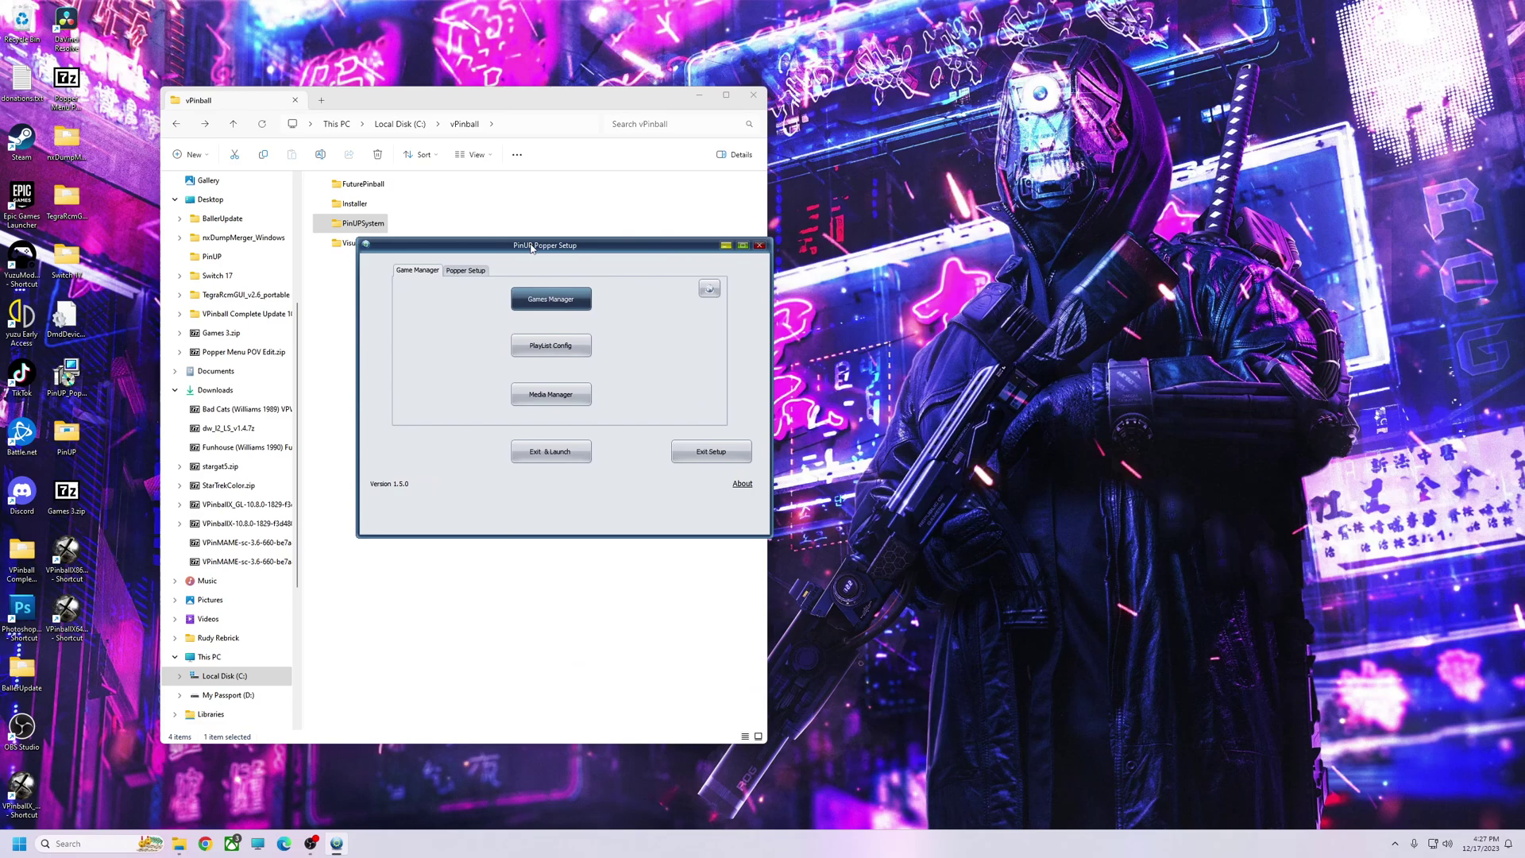
left_click(467, 271)
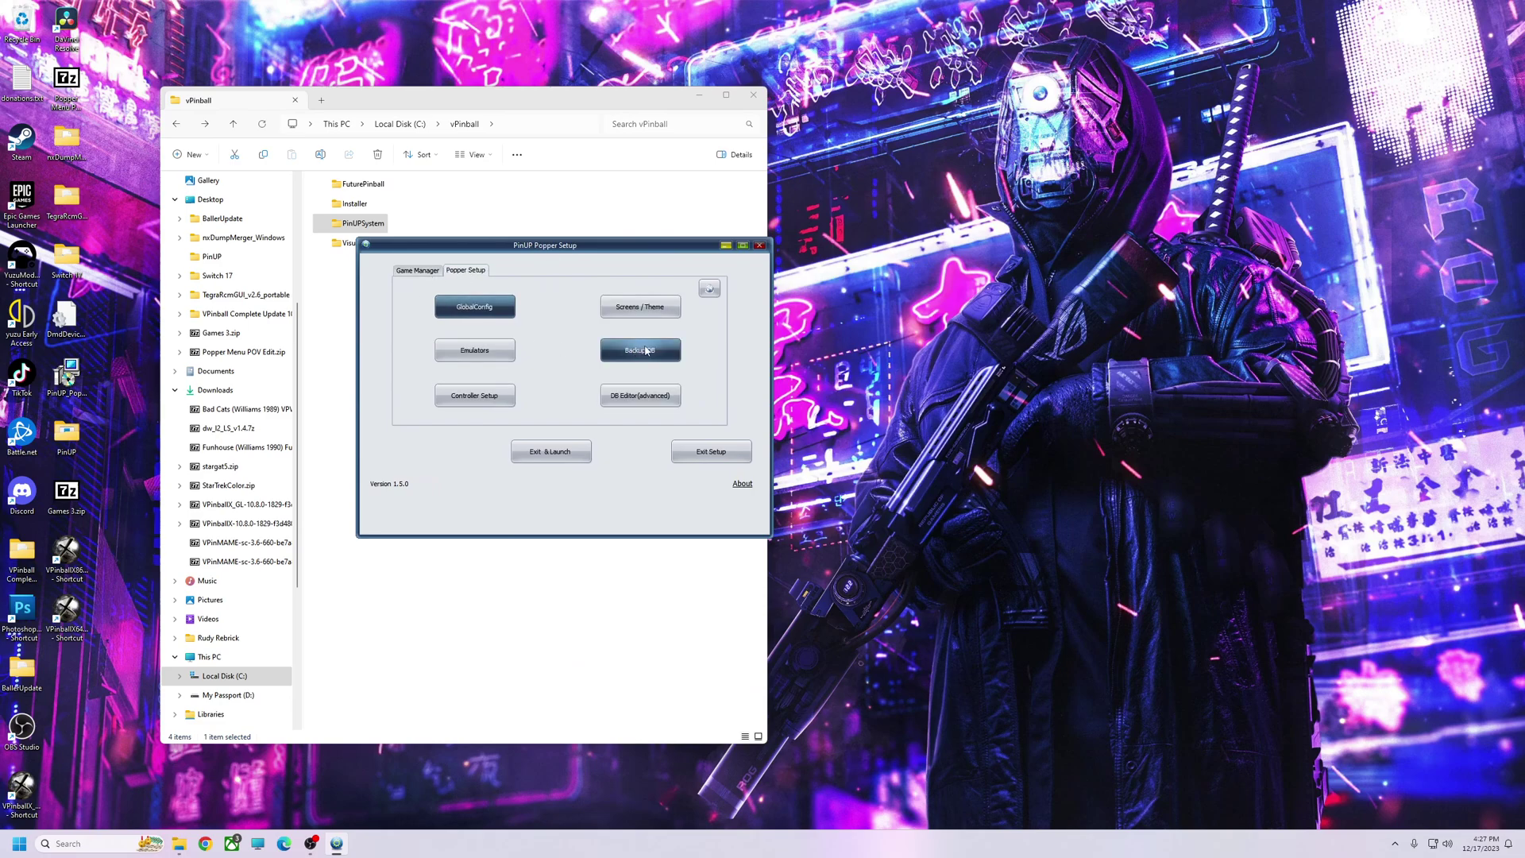
left_click(613, 351)
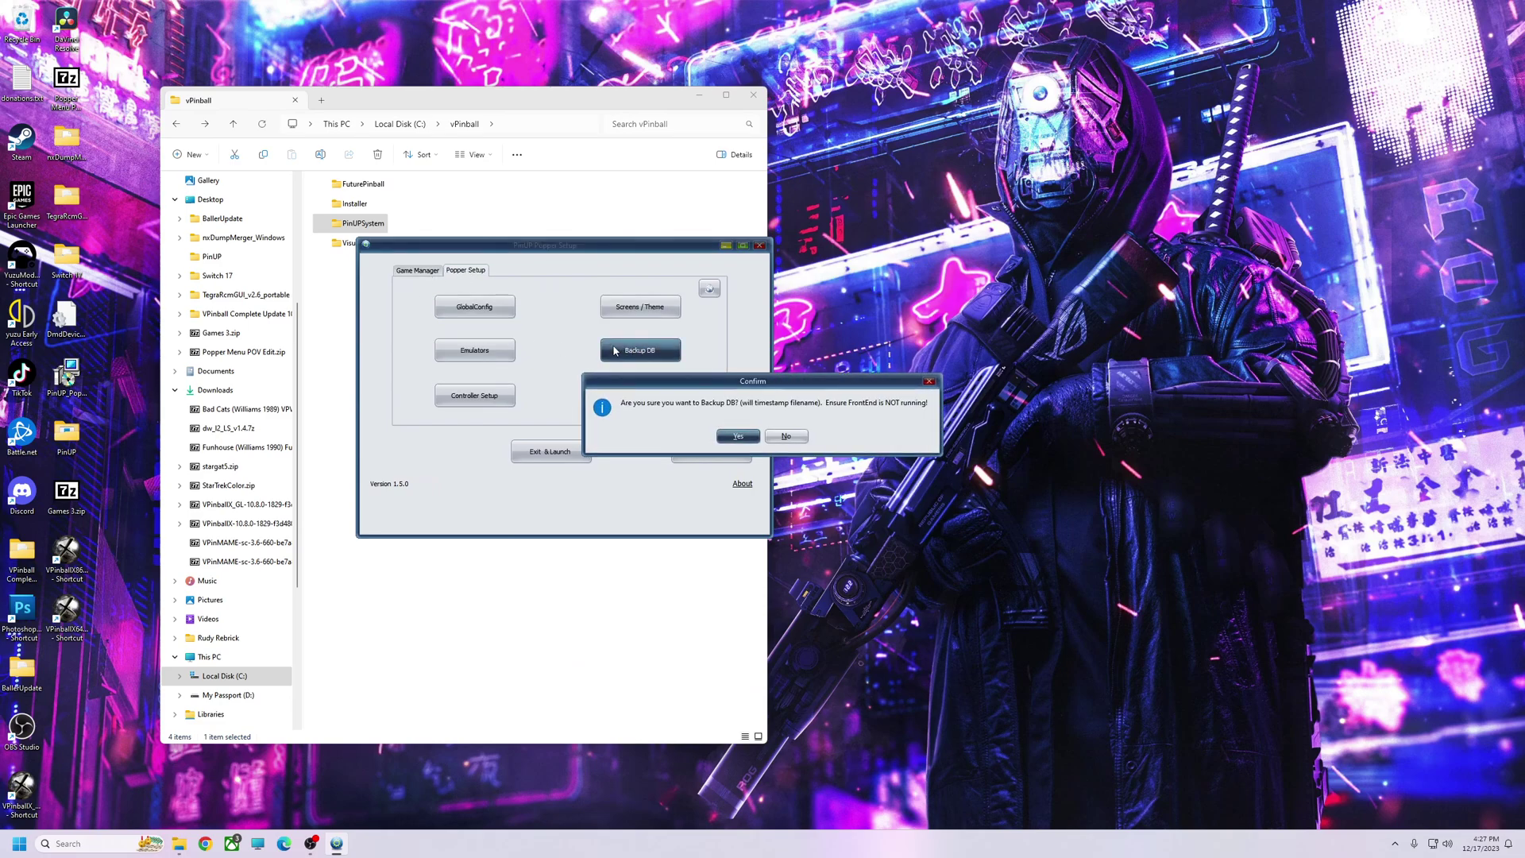
left_click(759, 432)
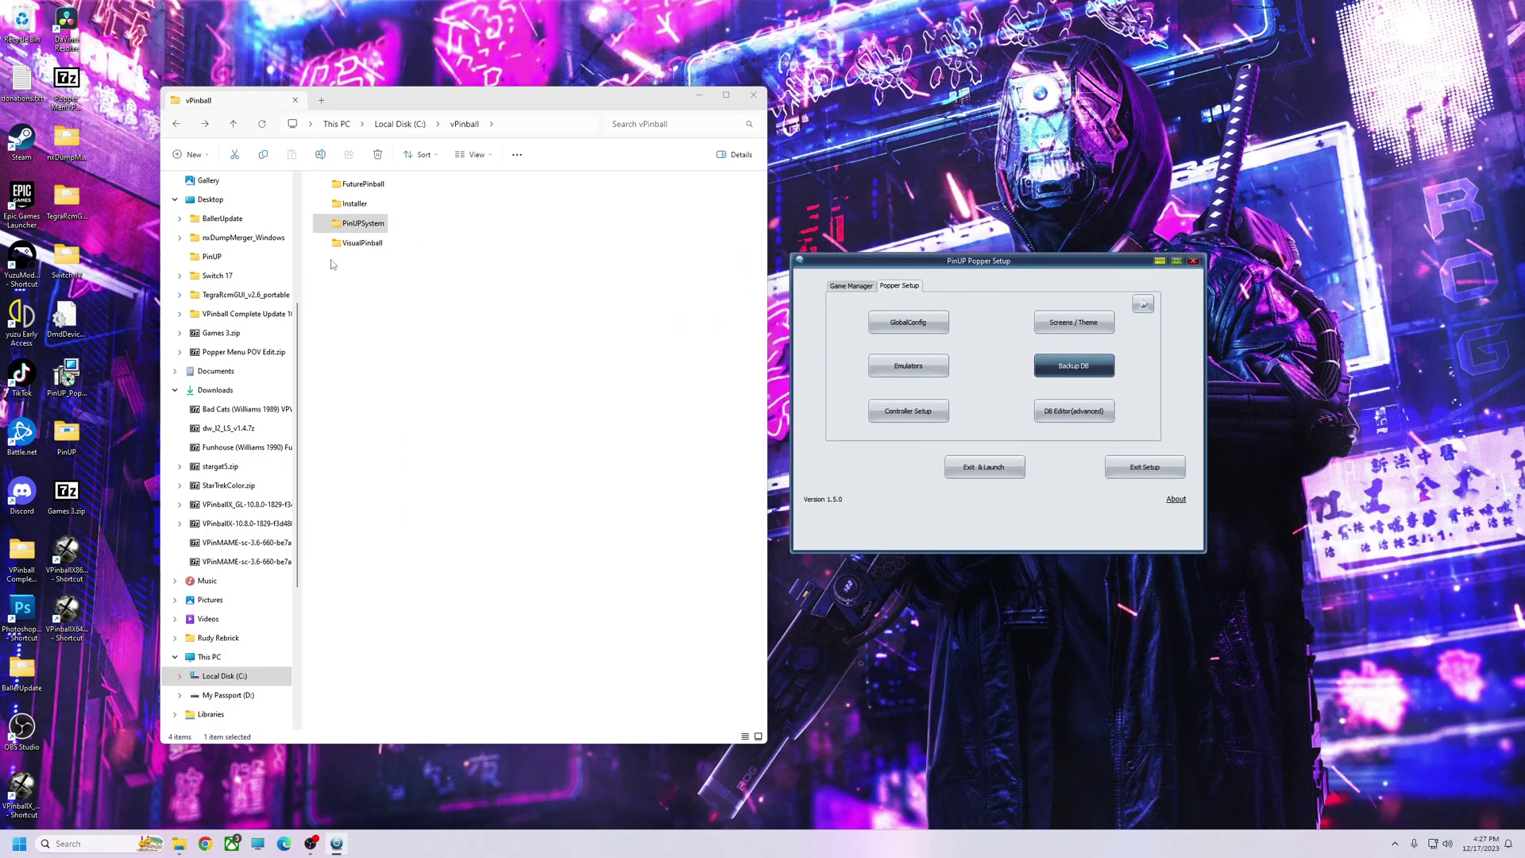
- Open the PUPBackup folder inside PinUPSystem and check the new timestamped database backup
left_click(366, 228)
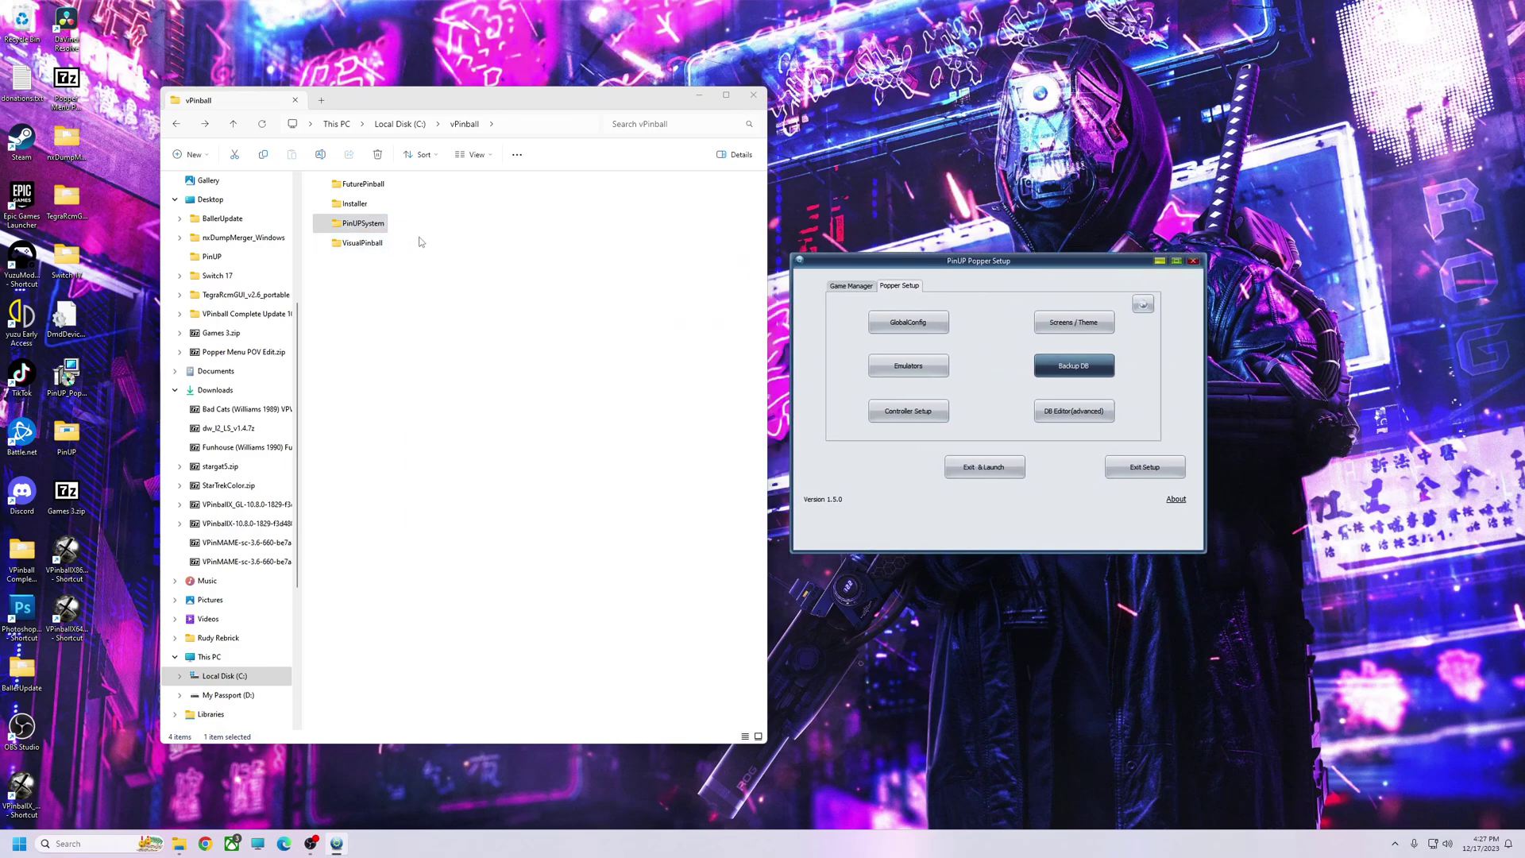
double_click(366, 228)
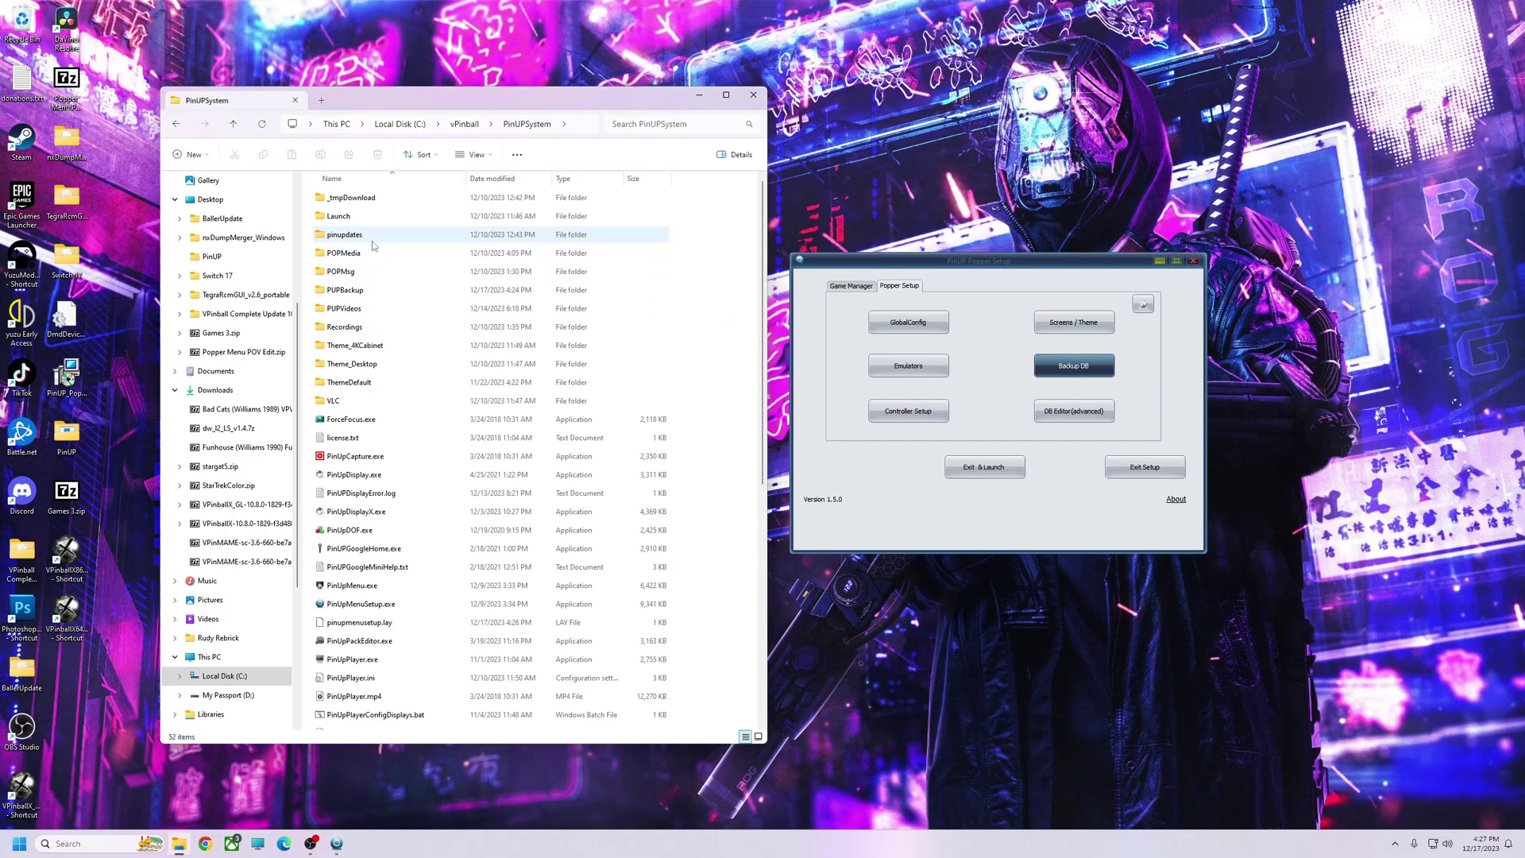
double_click(333, 290)
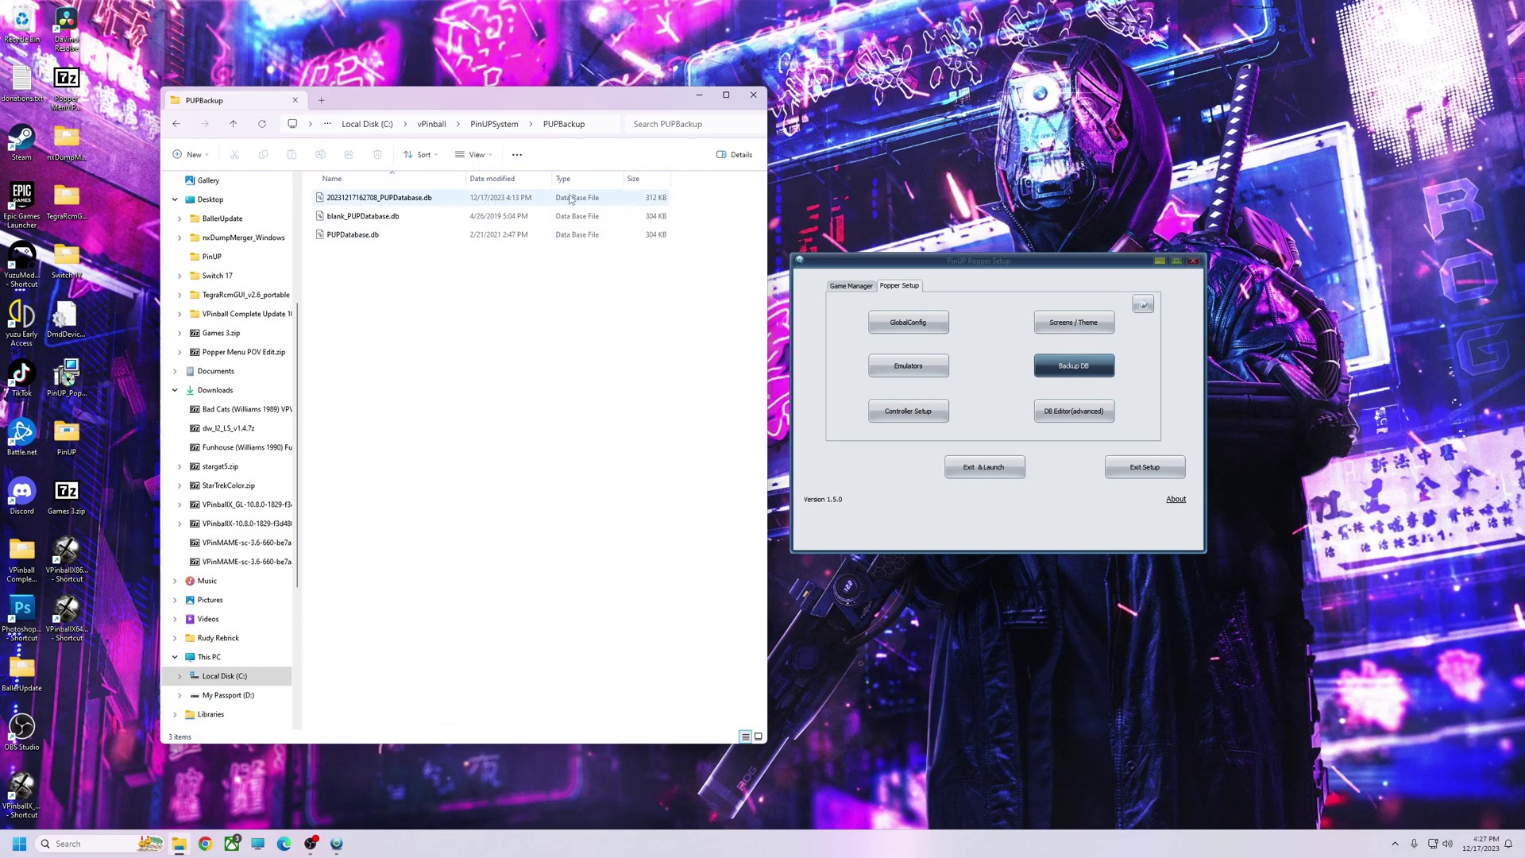
left_click(517, 200)
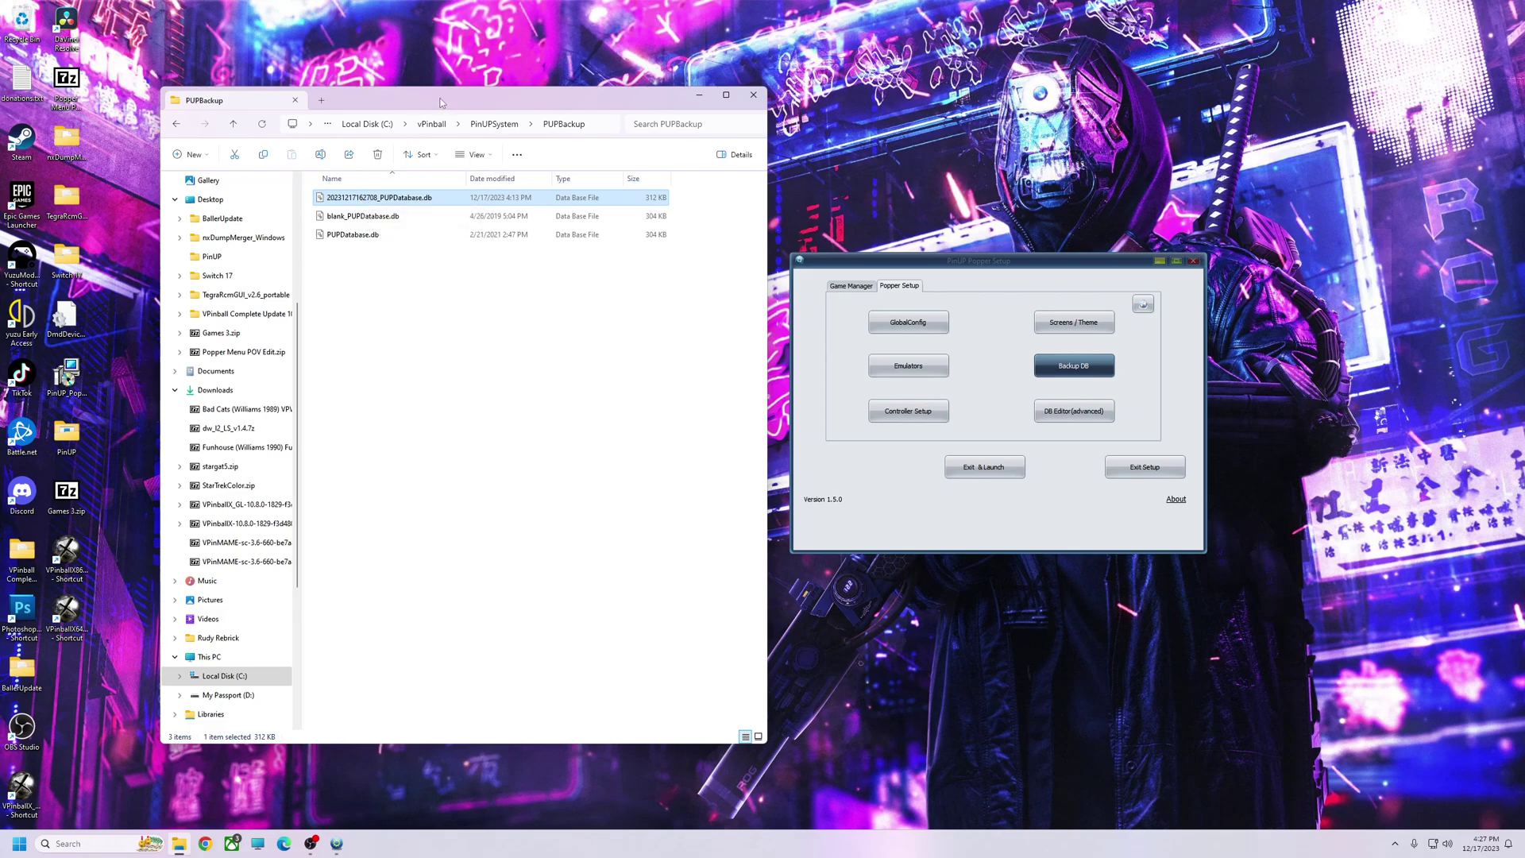
left_click_drag(440, 101, 695, 113)
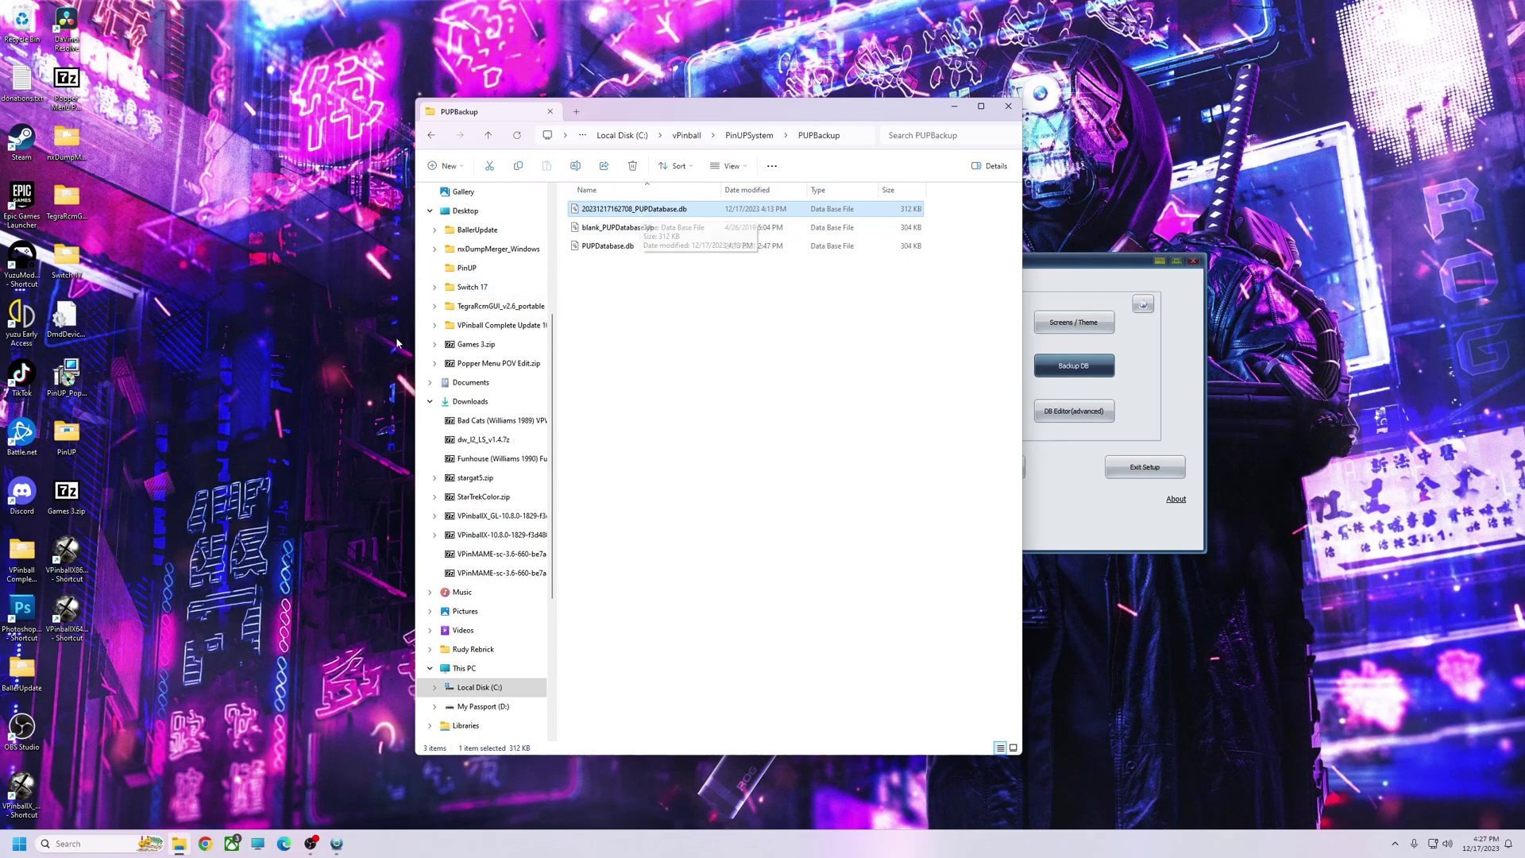
left_click_drag(635, 114, 447, 103)
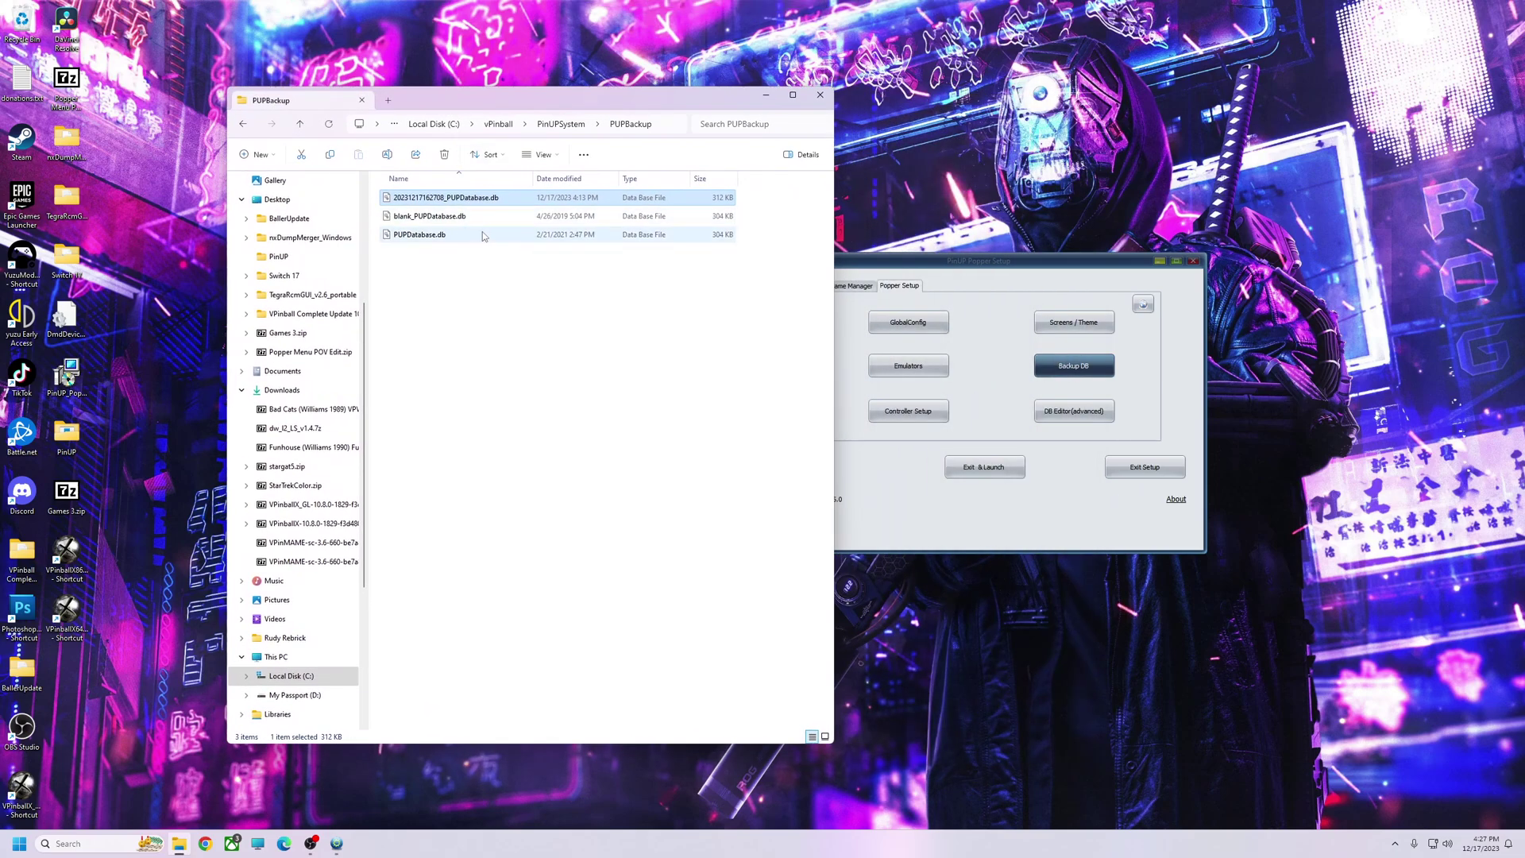
mouse_move(416, 99)
left_mouse_down()
mouse_move(454, 93)
mouse_move(428, 98)
left_mouse_up()
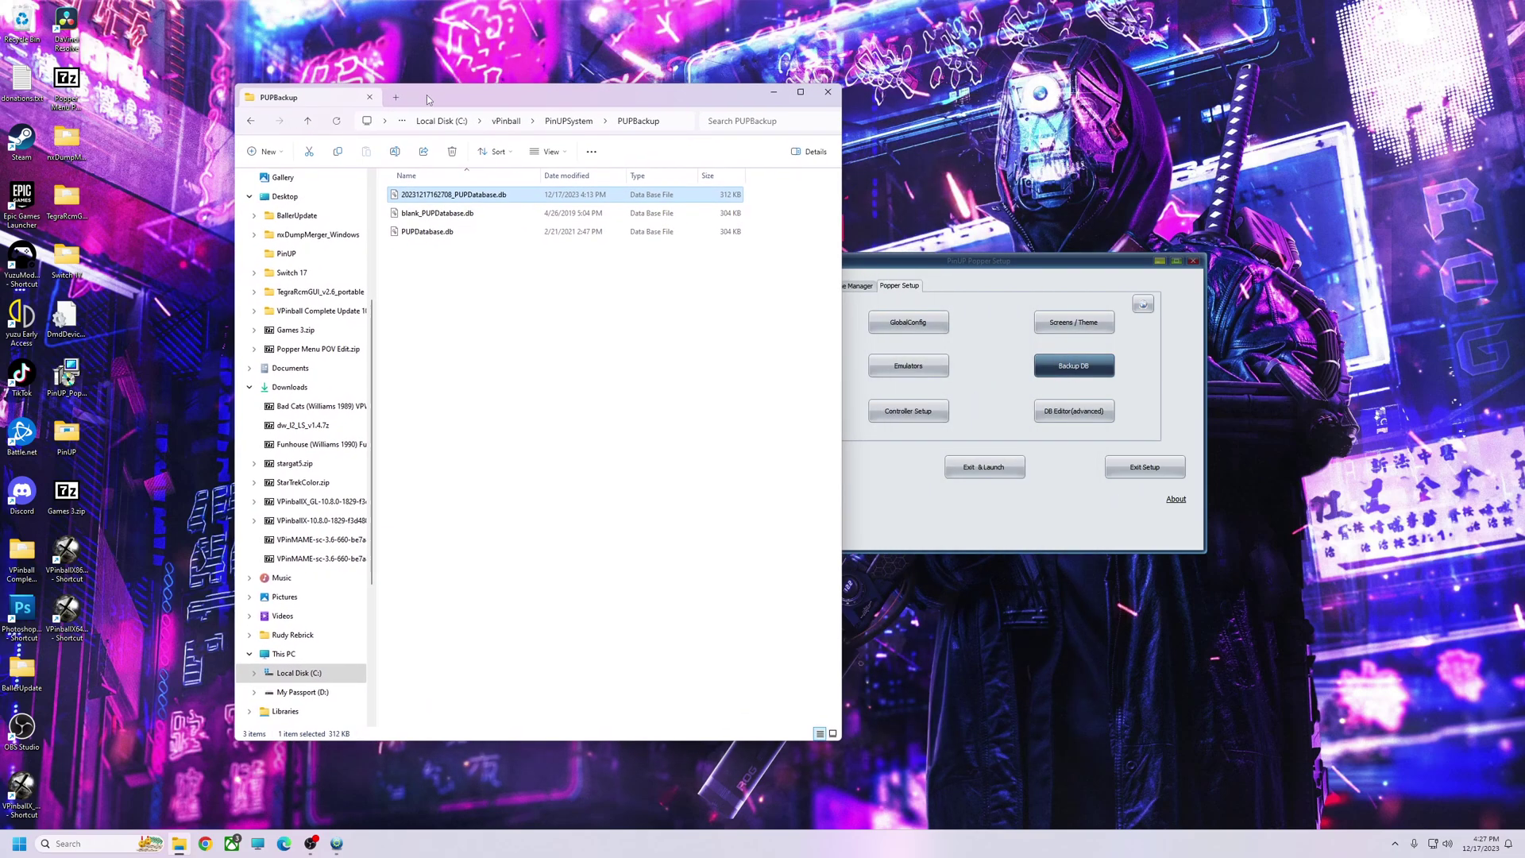
- Return to the local PinUPSystem folder and open Pinball Setup\vPinball\PinUPSystem from My Passport (D:) in a second window beside it
left_click(252, 124)
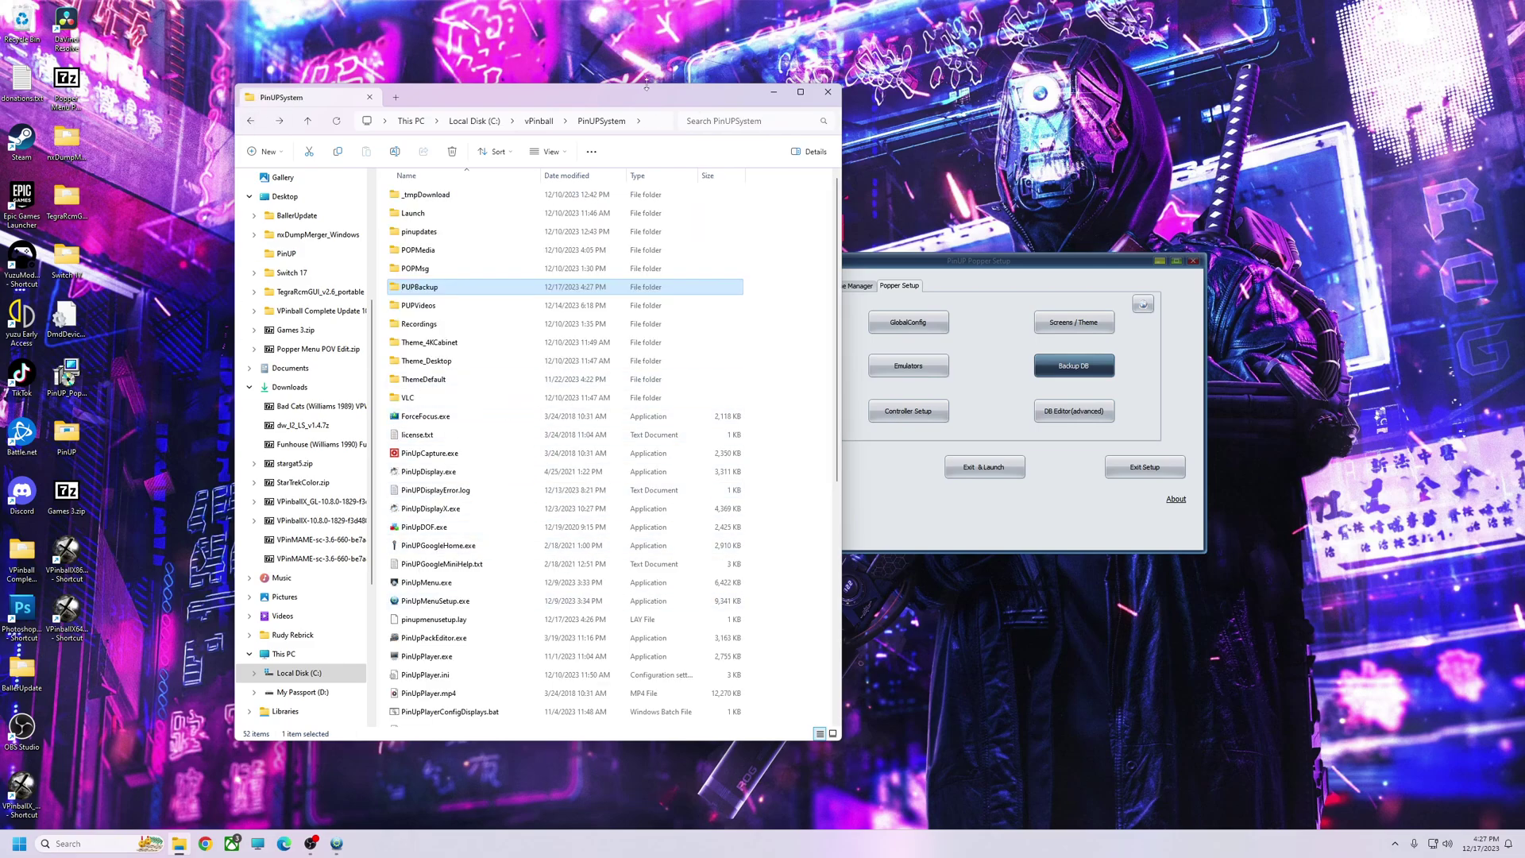
left_click_drag(646, 85, 612, 75)
left_click(258, 842)
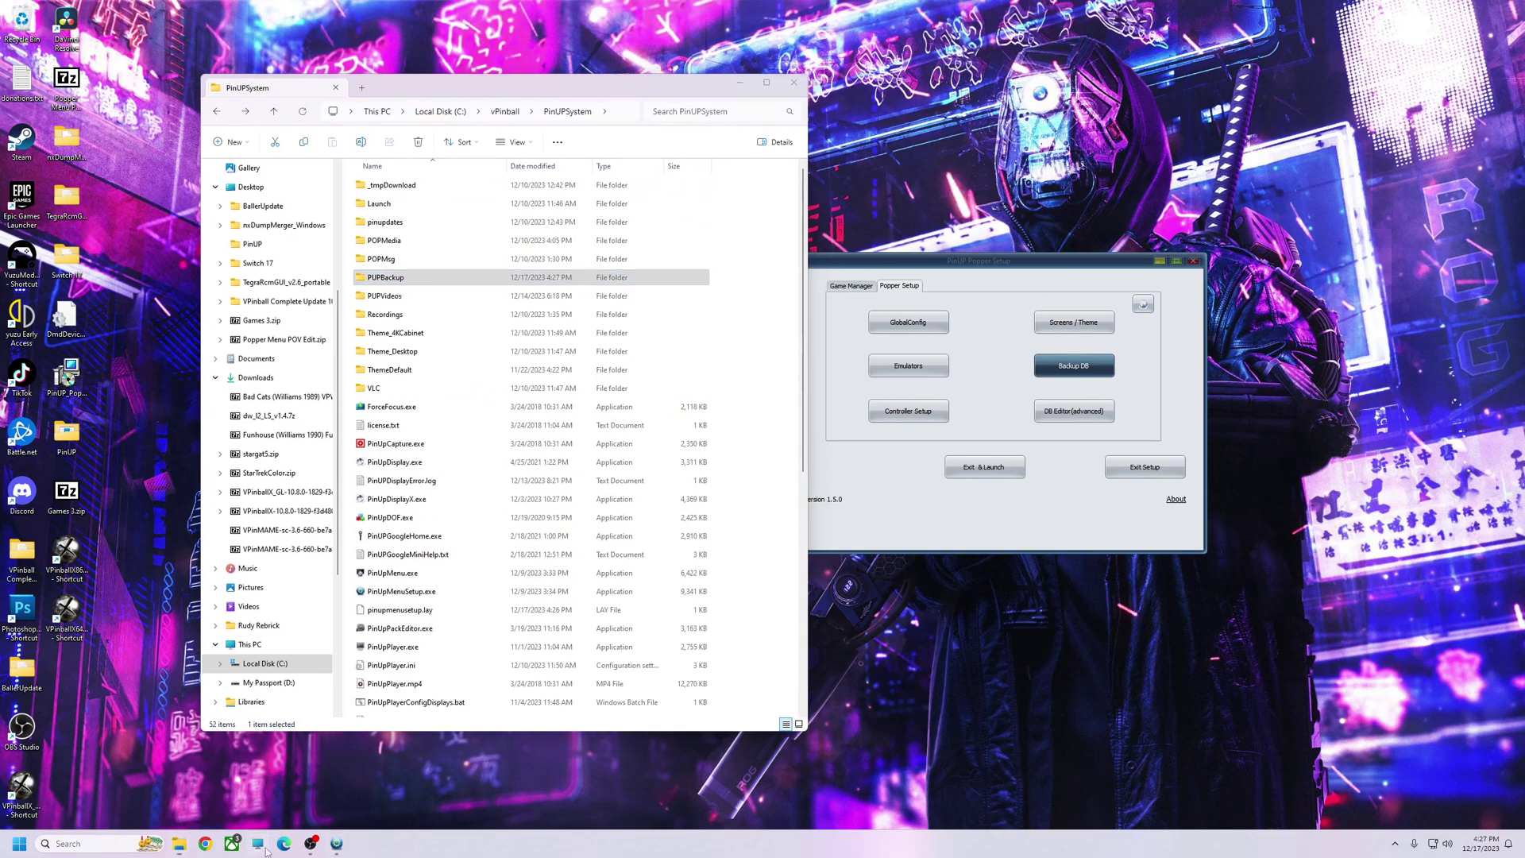
left_click_drag(621, 95, 1219, 125)
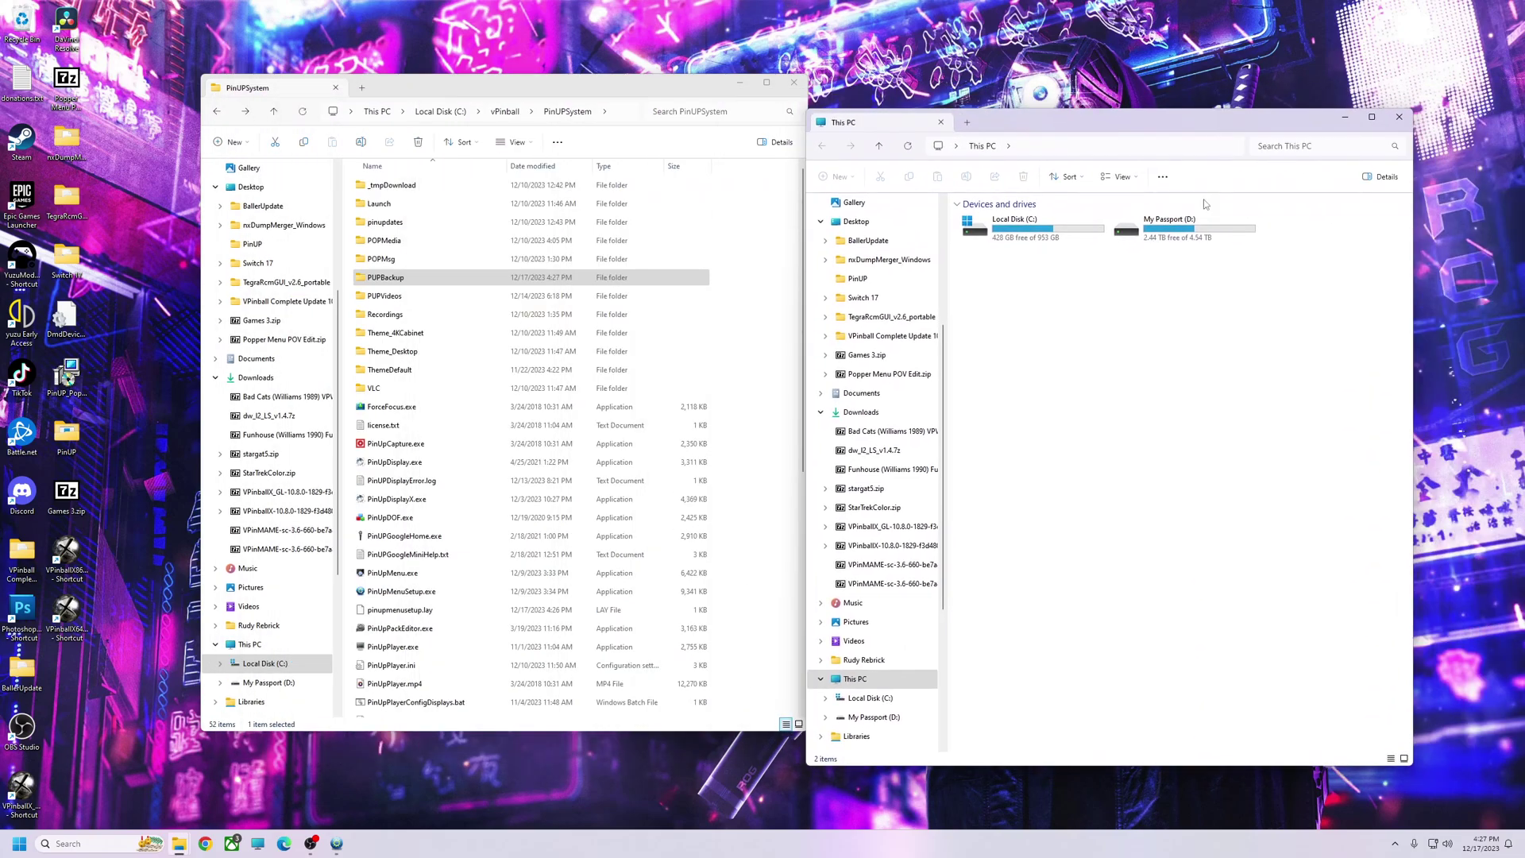
double_click(1184, 229)
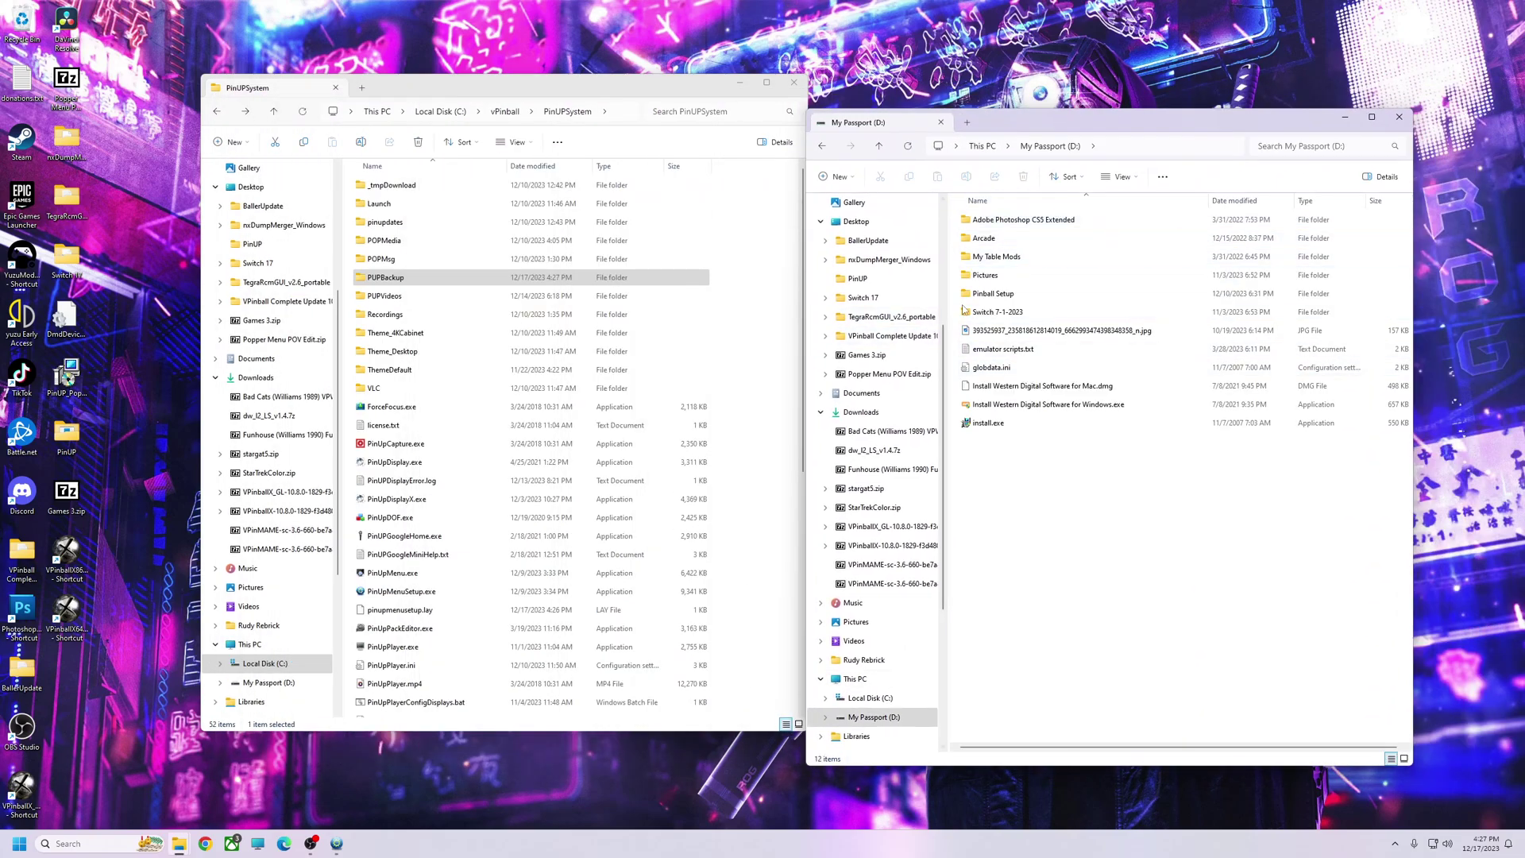
double_click(992, 294)
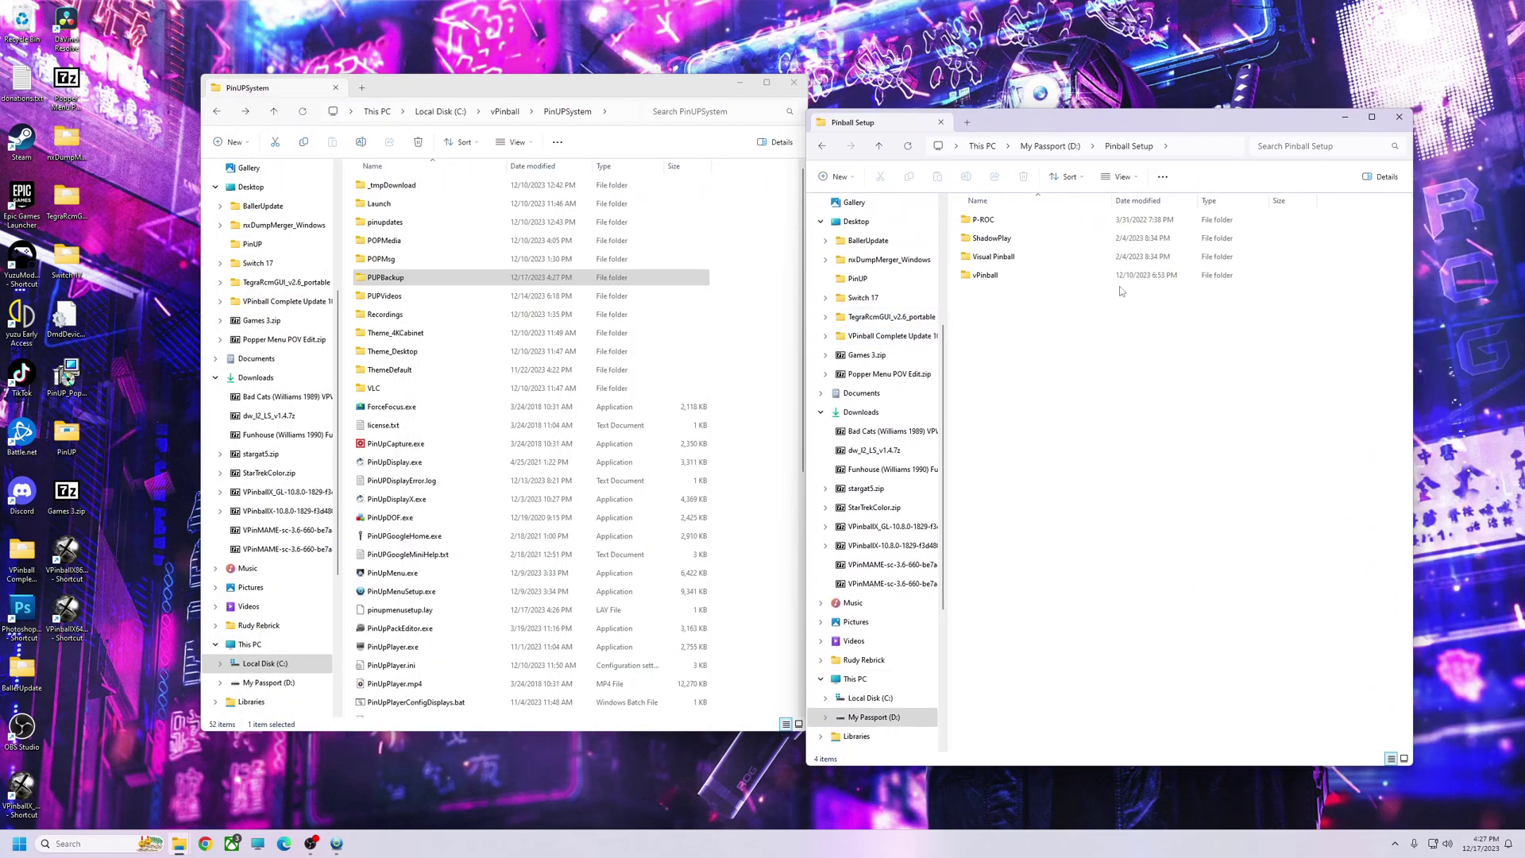
double_click(983, 276)
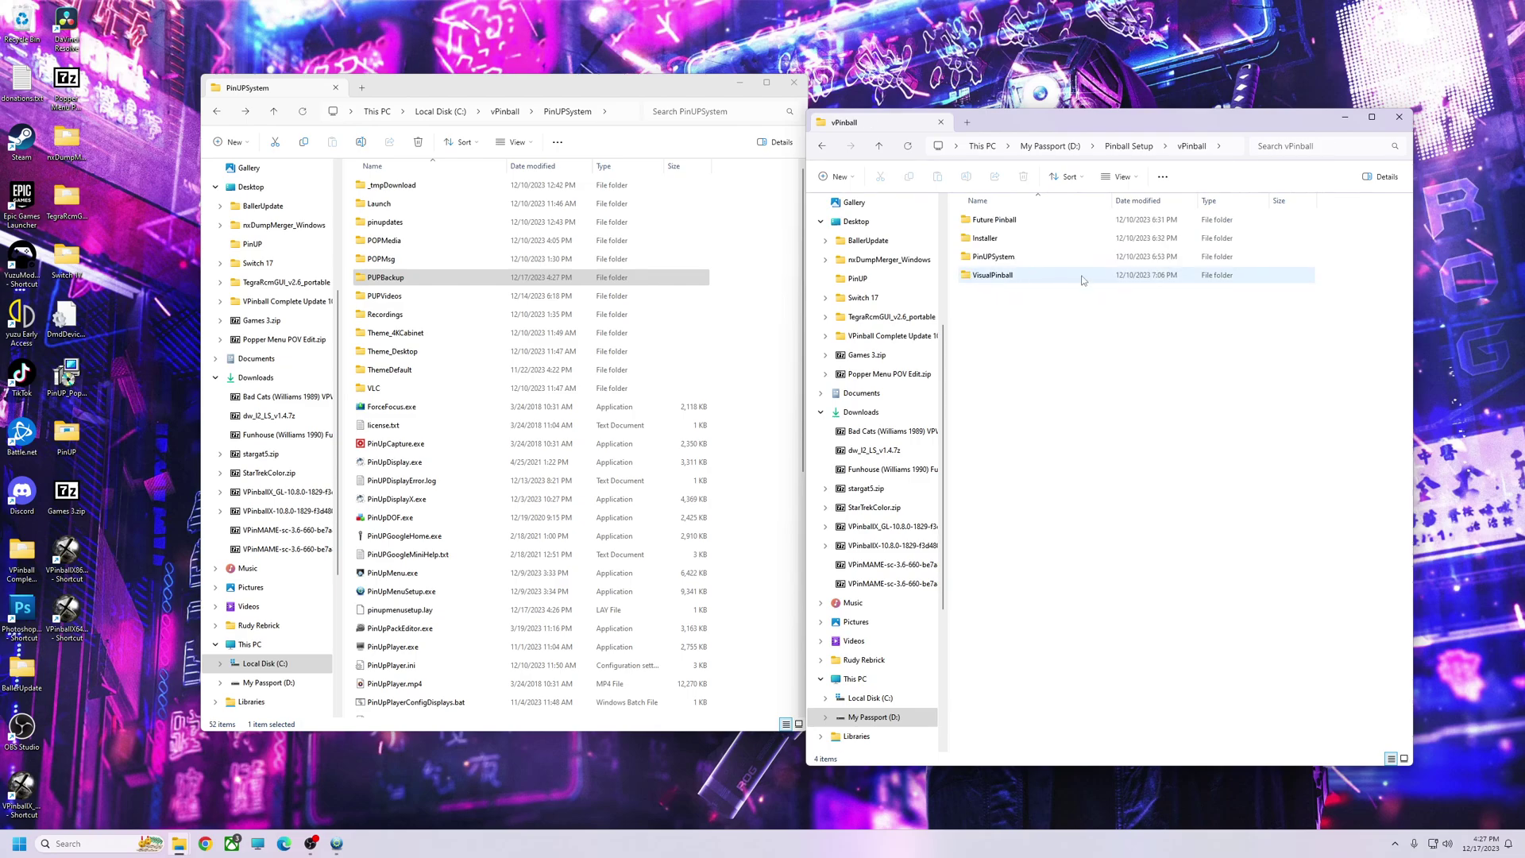
double_click(988, 259)
left_click_drag(1017, 125, 1050, 96)
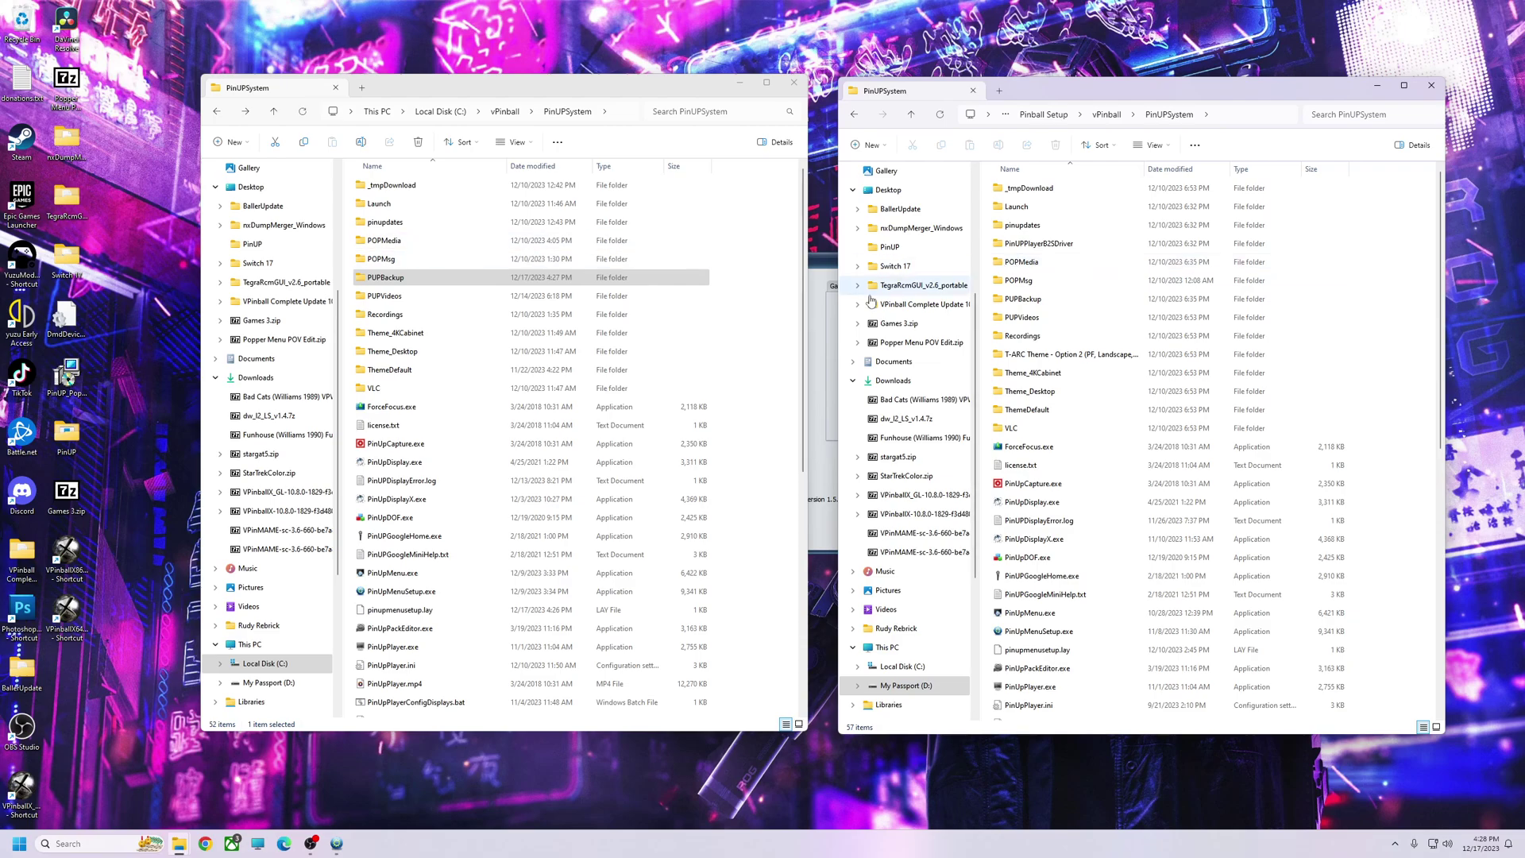
- Copy PUPDatabase.db from the My Passport PinUPSystem folder into the local PinUPSystem folder, replacing the existing file
scroll(1024, 445, "down", 3)
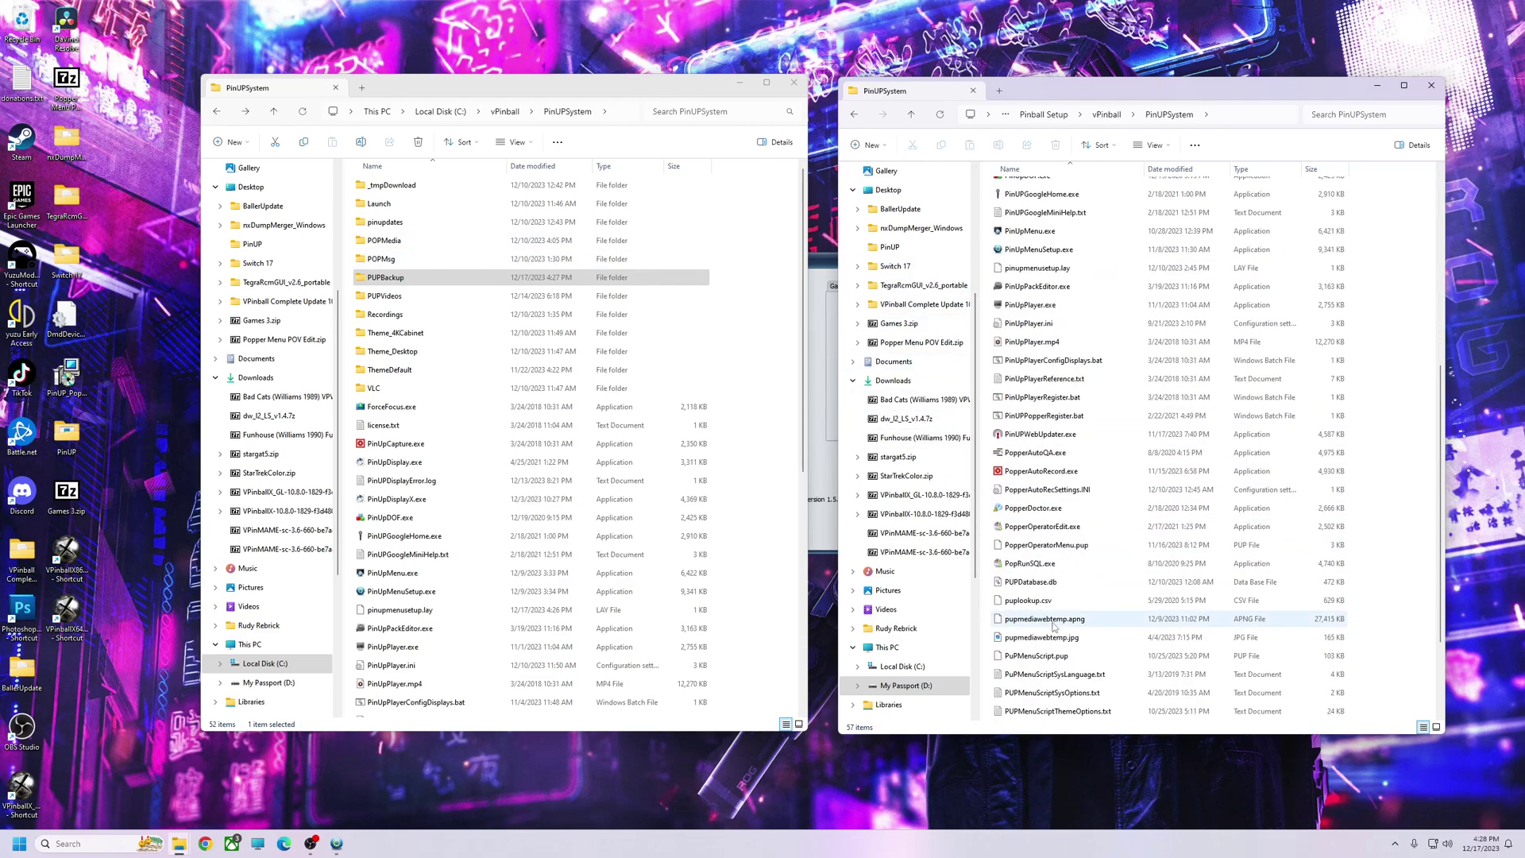
scroll(1057, 620, "down", 6)
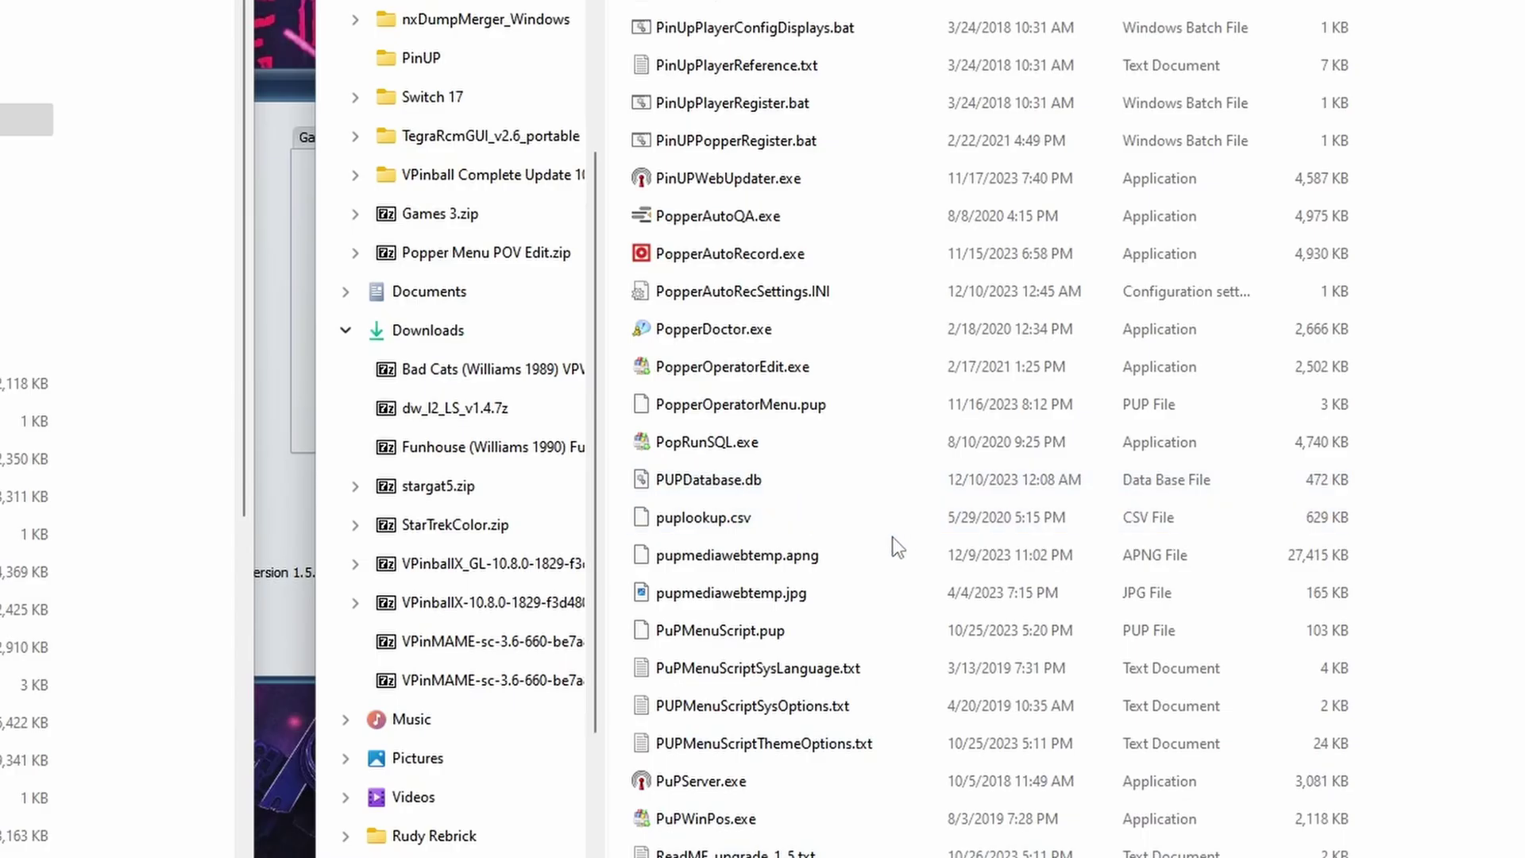
left_click(718, 487)
left_click_drag(689, 474, 162, 646)
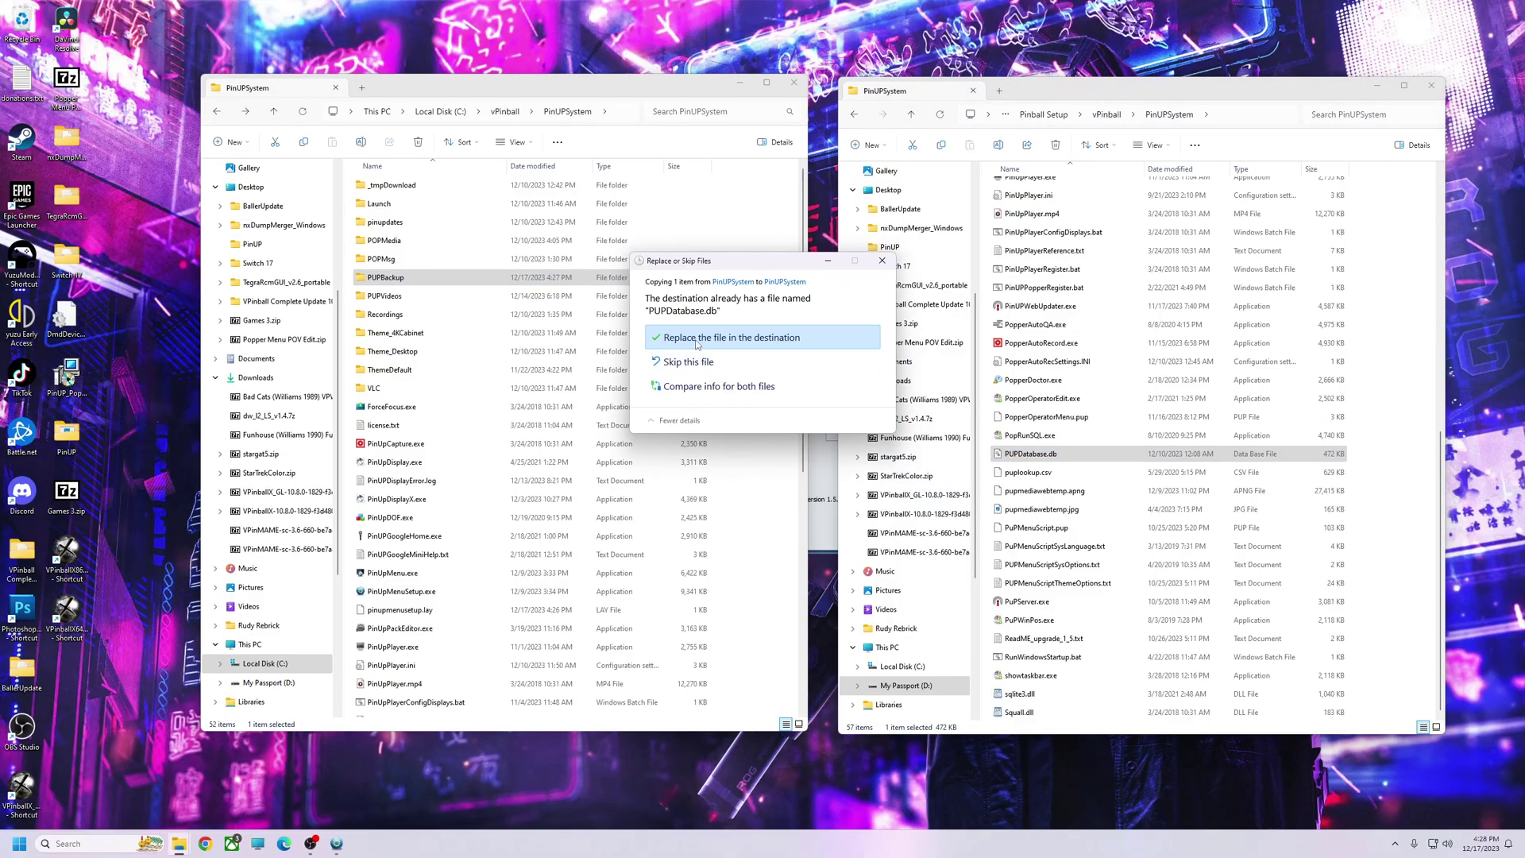
left_click(691, 339)
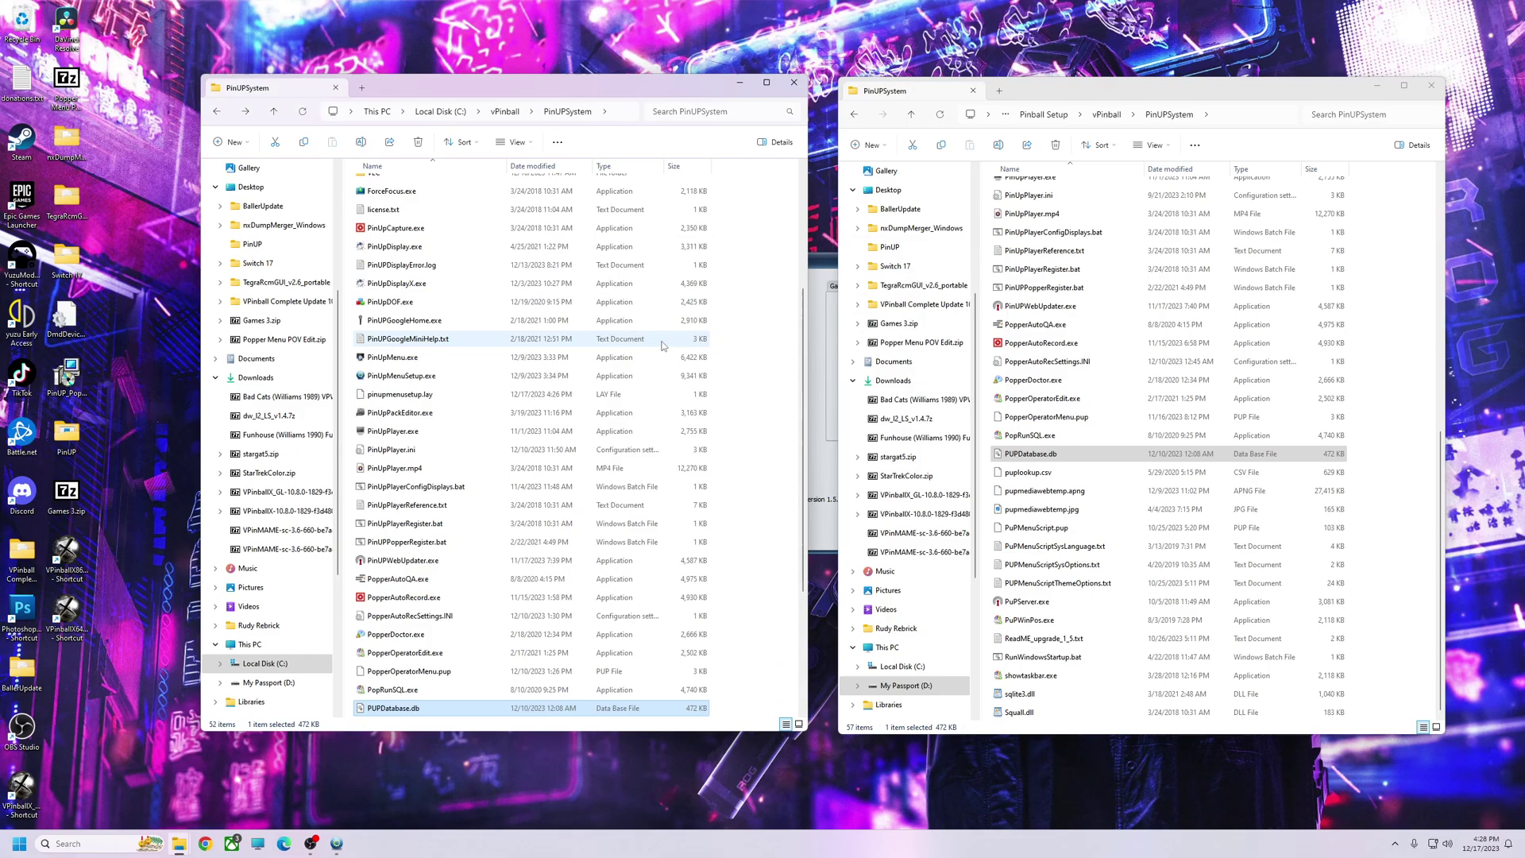
- Restart PinUP Popper Setup from PinUpMenuSetup.exe in the local PinUPSystem folder and open the Games Manager
left_click(358, 378)
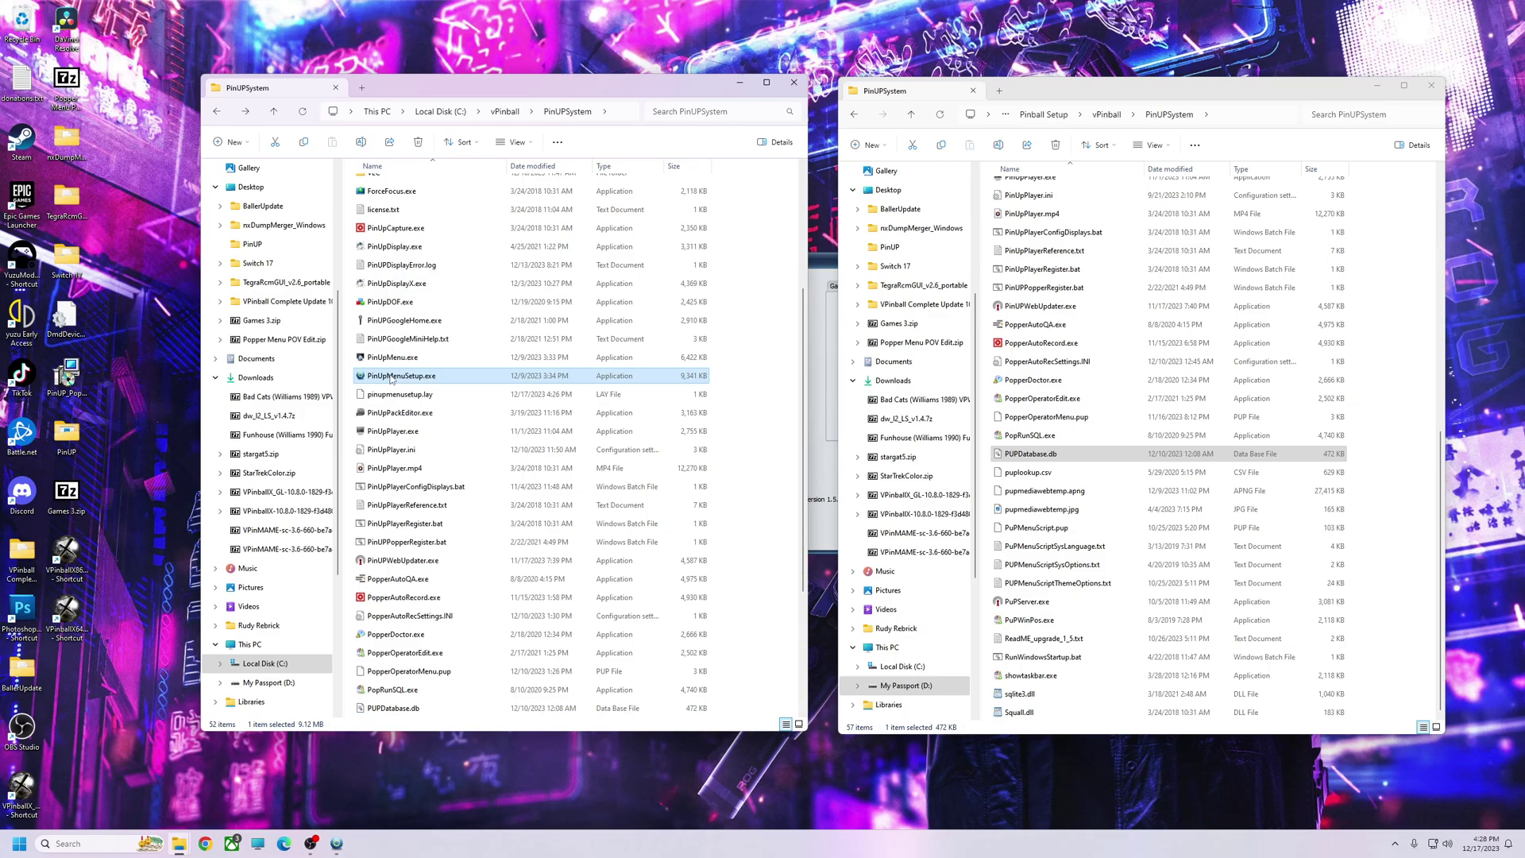
left_click(1196, 258)
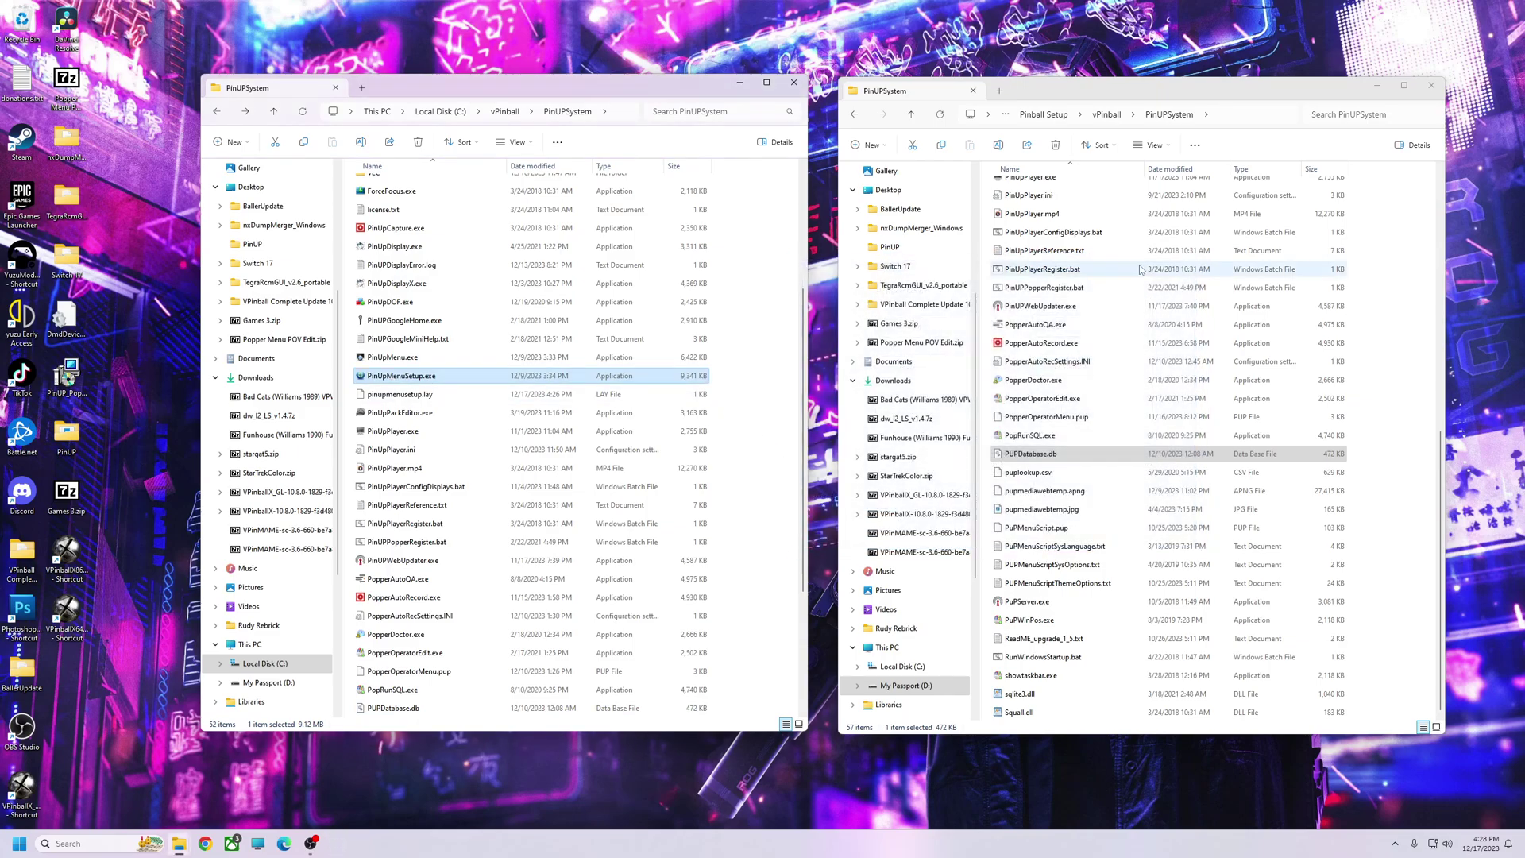
double_click(384, 378)
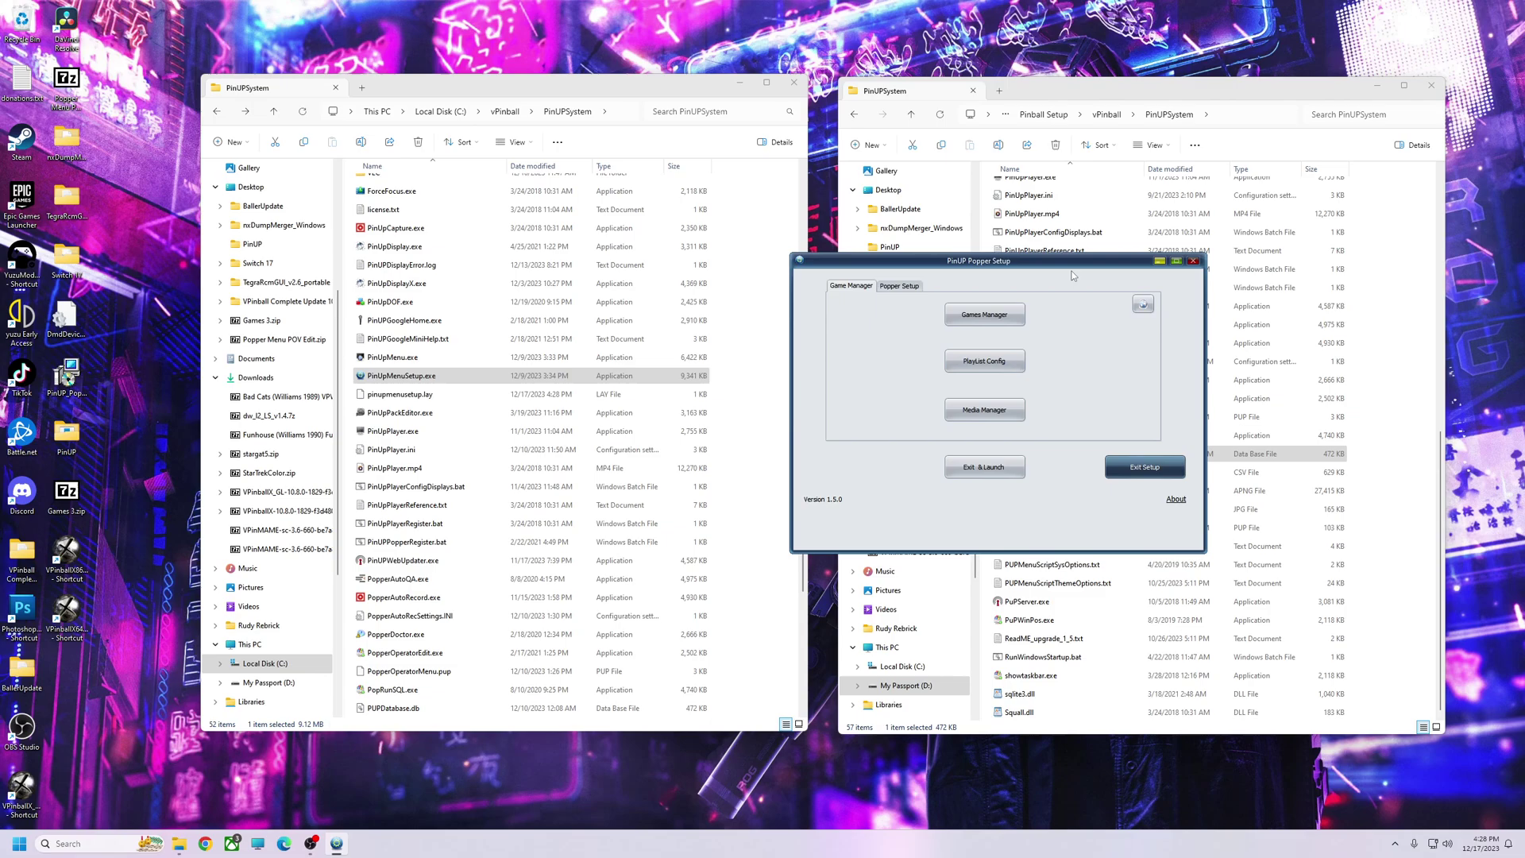
left_click_drag(453, 205, 647, 276)
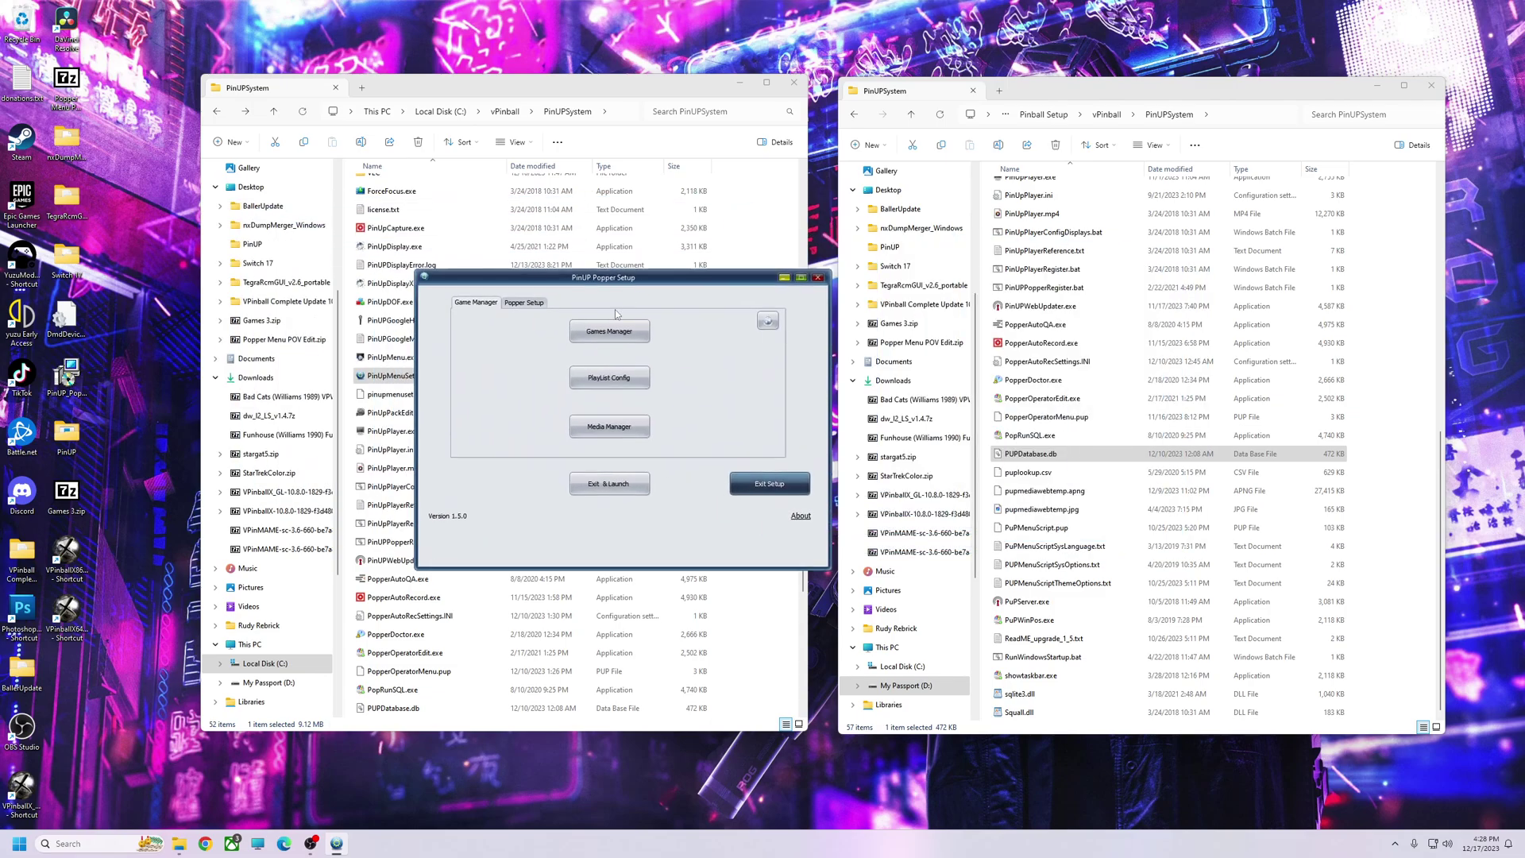
left_click(610, 328)
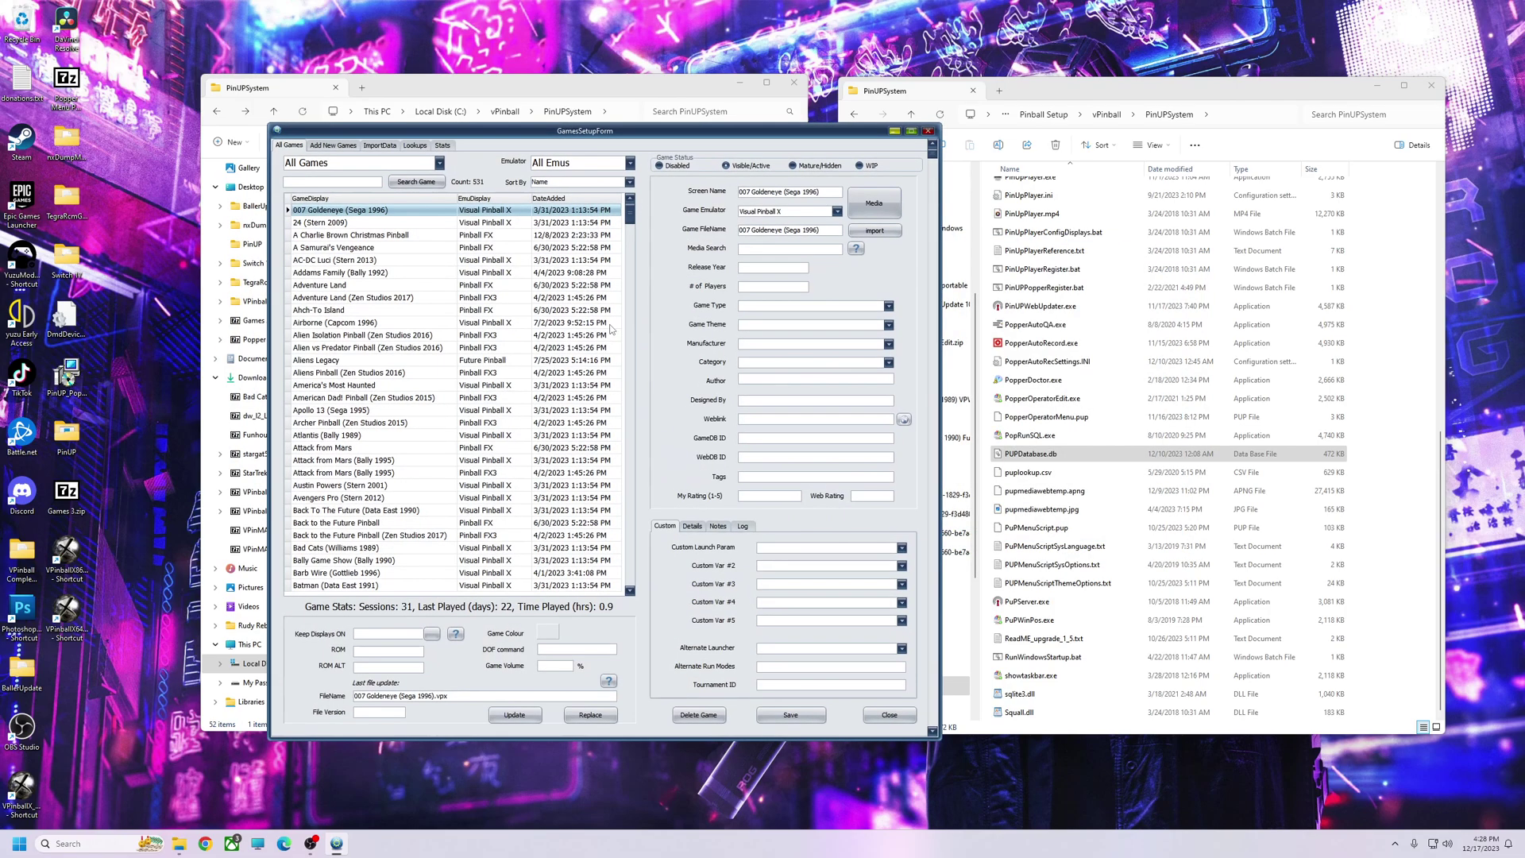
- Review the emulators available for filtering in the Games Manager and view the details of Bad Cats (Williams 1989)
left_click(630, 163)
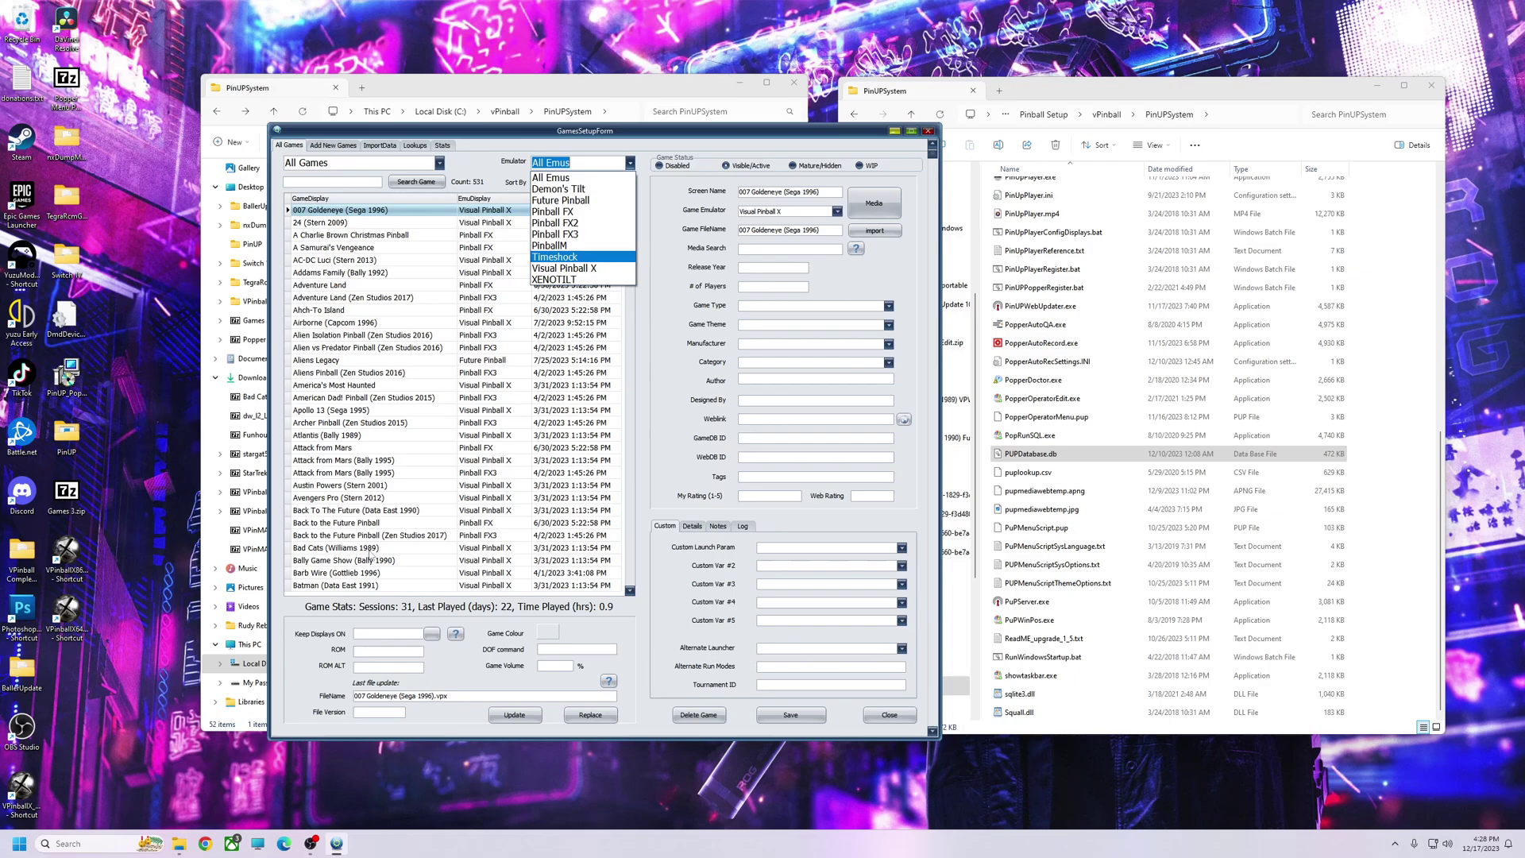
left_click(315, 554)
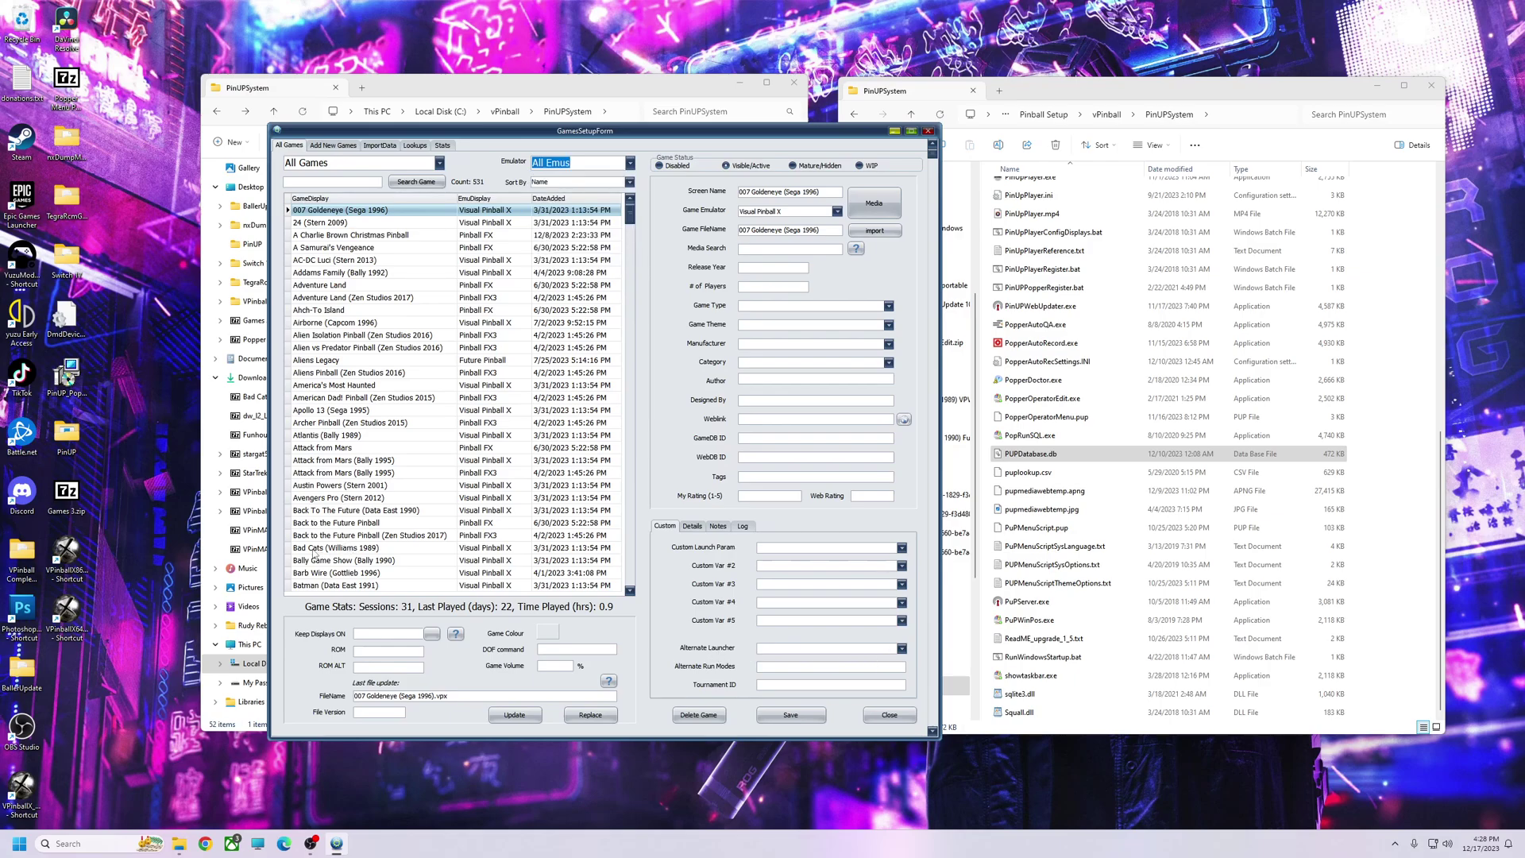
left_click(315, 549)
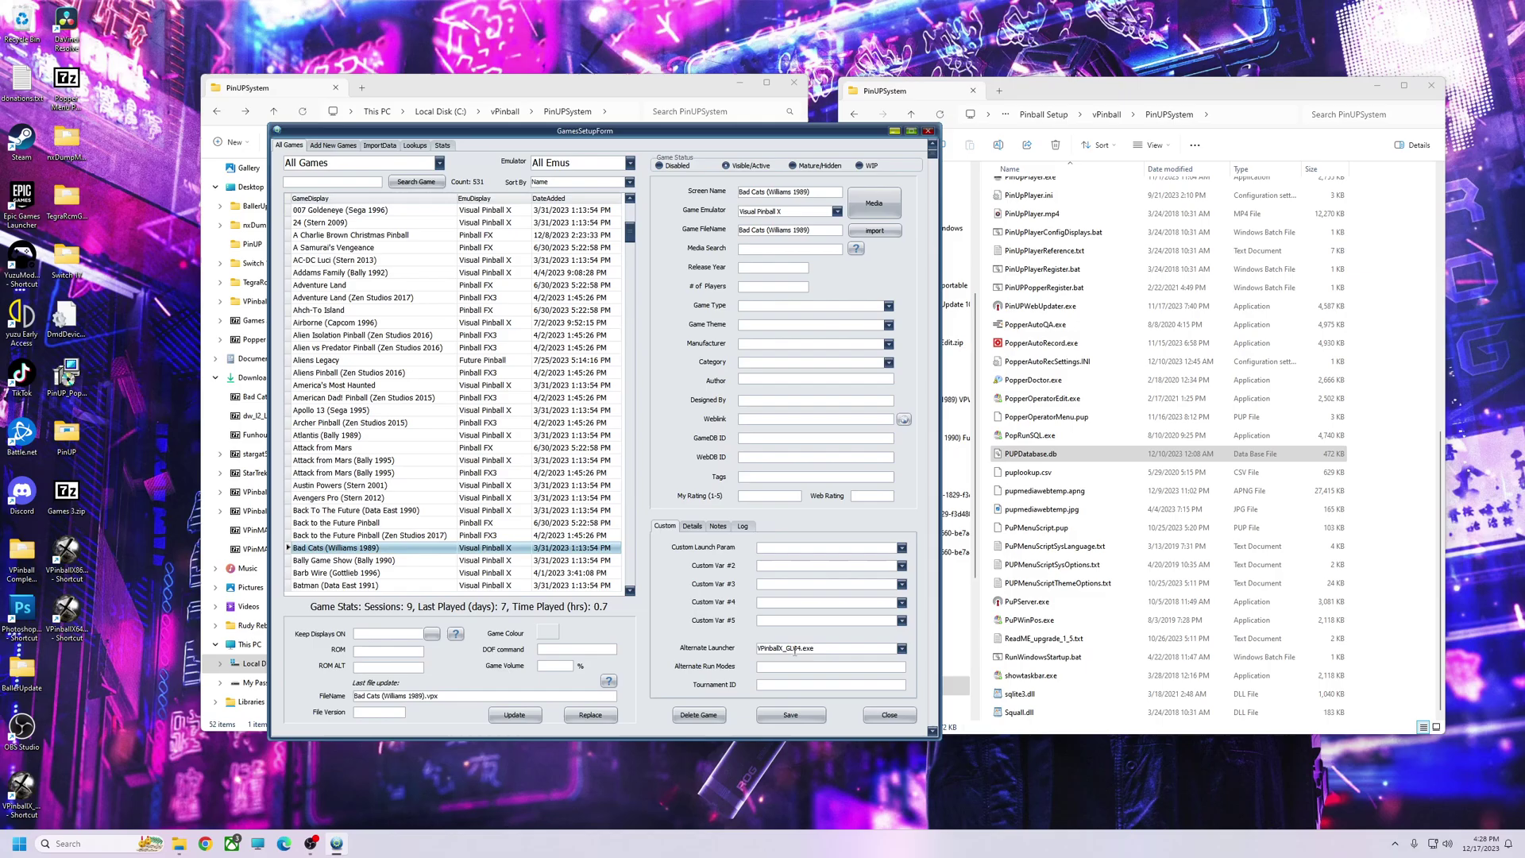
- Close the Games Manager and exit PinUP Popper Setup
left_click_drag(624, 133, 747, 141)
left_click(1054, 139)
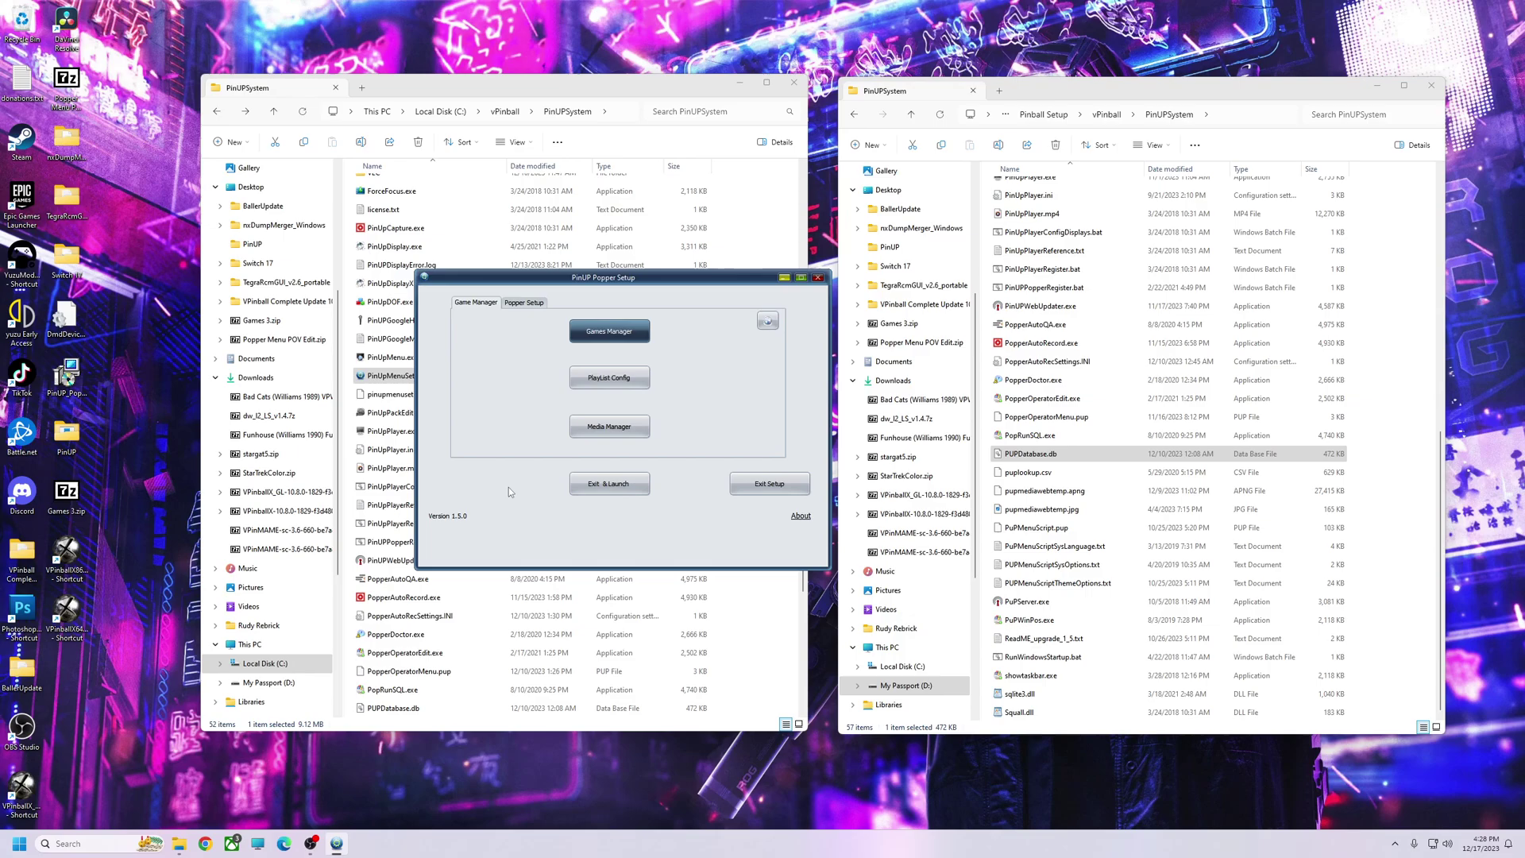
left_click_drag(709, 279, 741, 342)
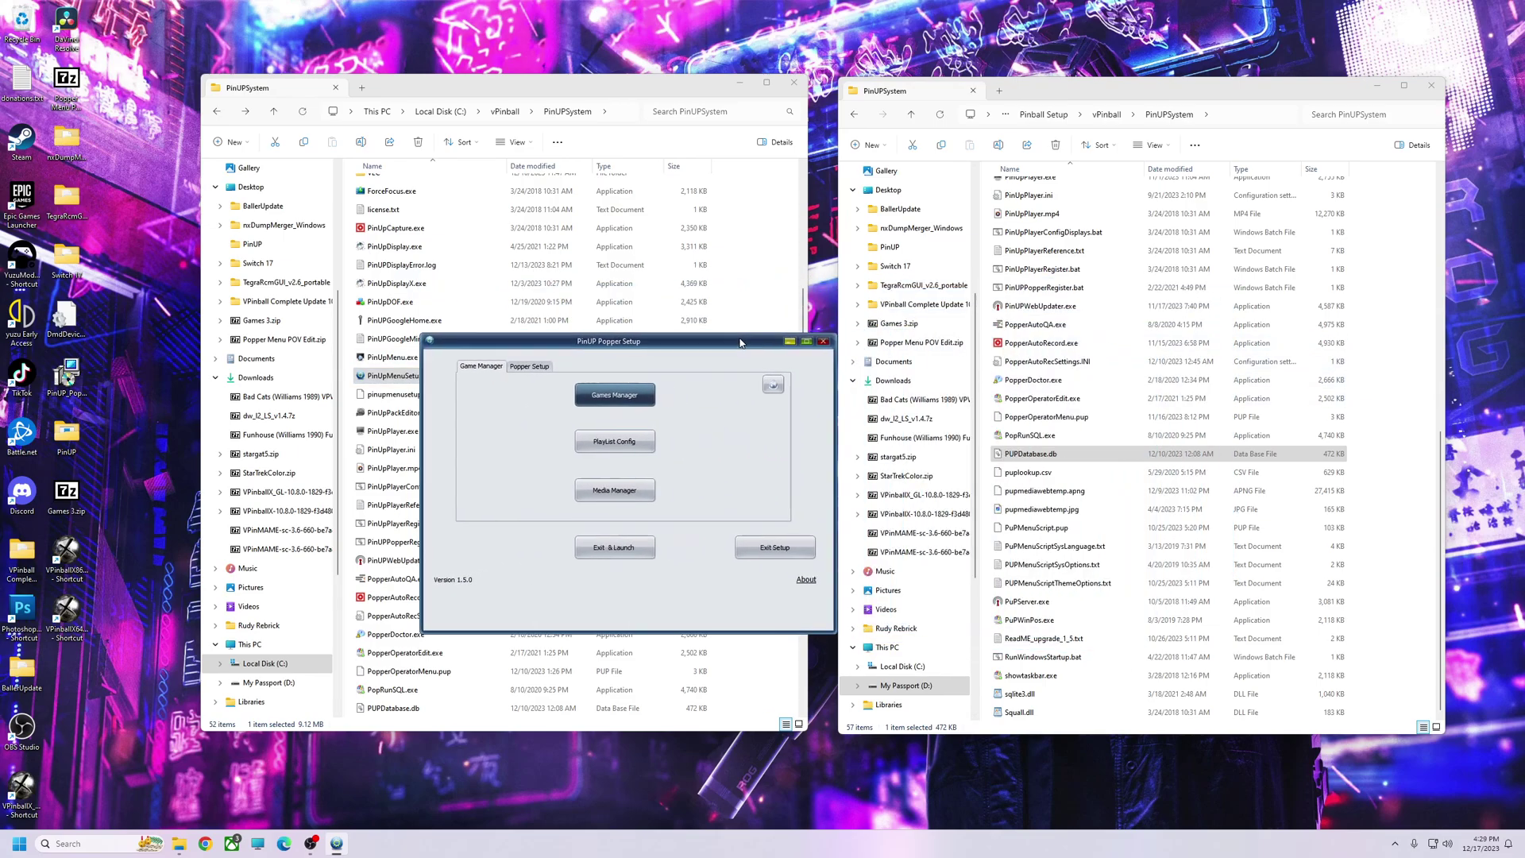
left_click(823, 342)
- Open the local vPinball\VisualPinball\Tables folder on drive C: and look through its files
left_click_drag(496, 88, 688, 109)
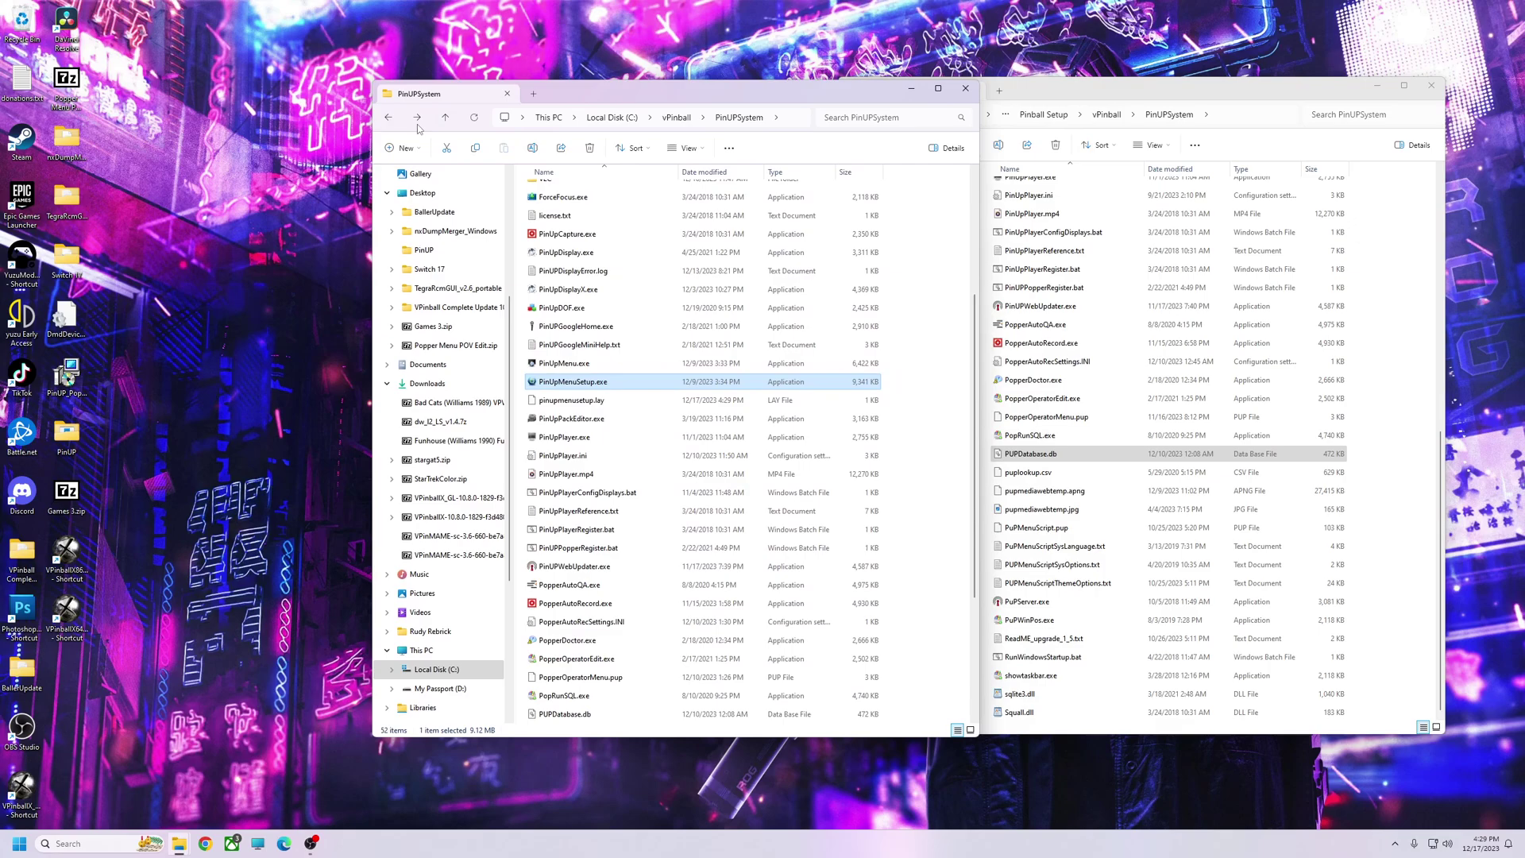
left_click(388, 117)
left_click(388, 117)
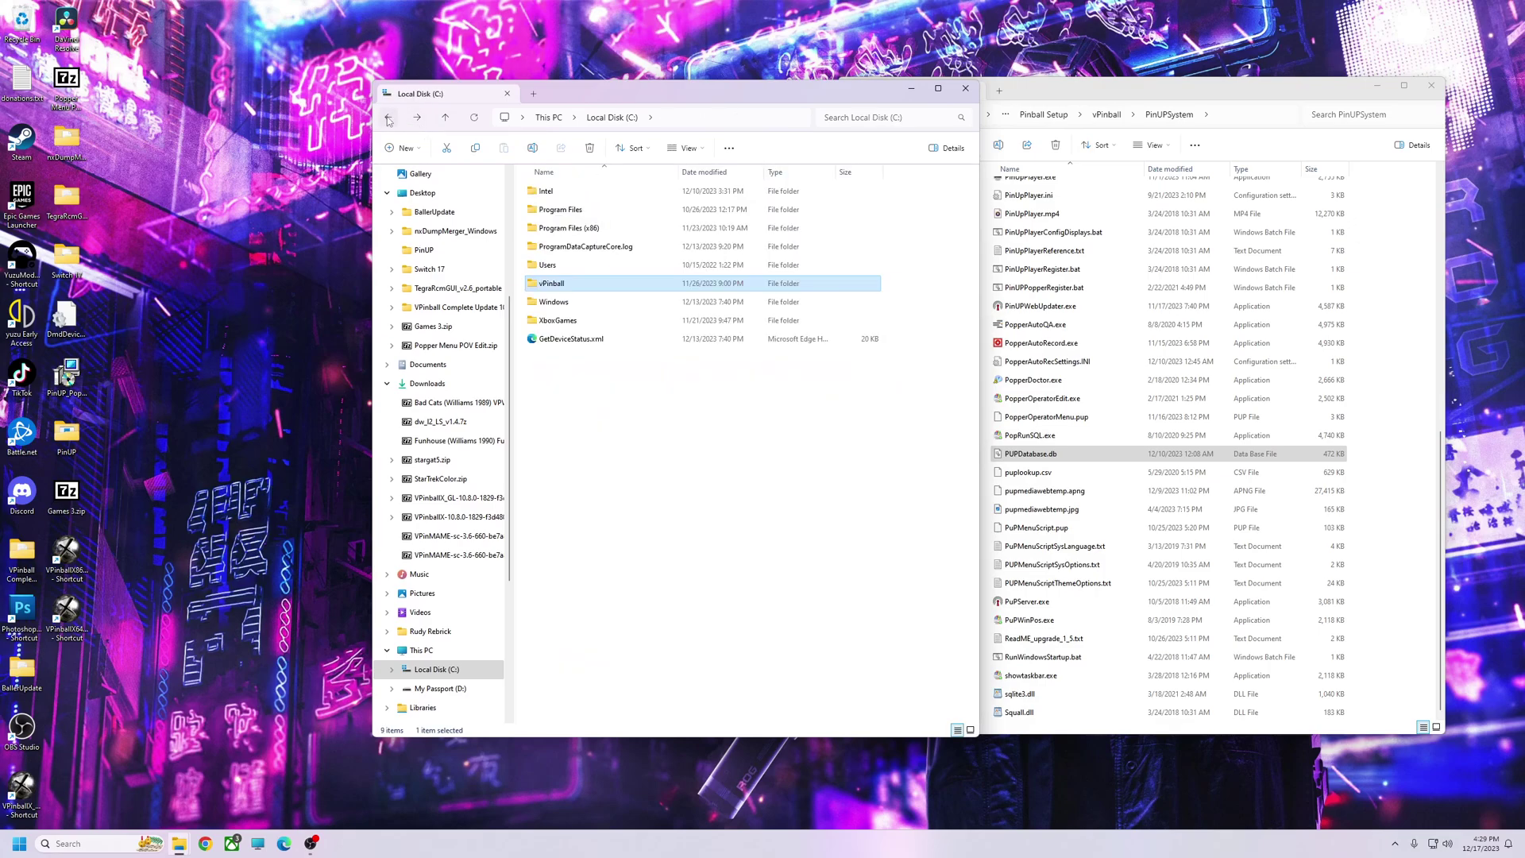
double_click(561, 287)
double_click(573, 236)
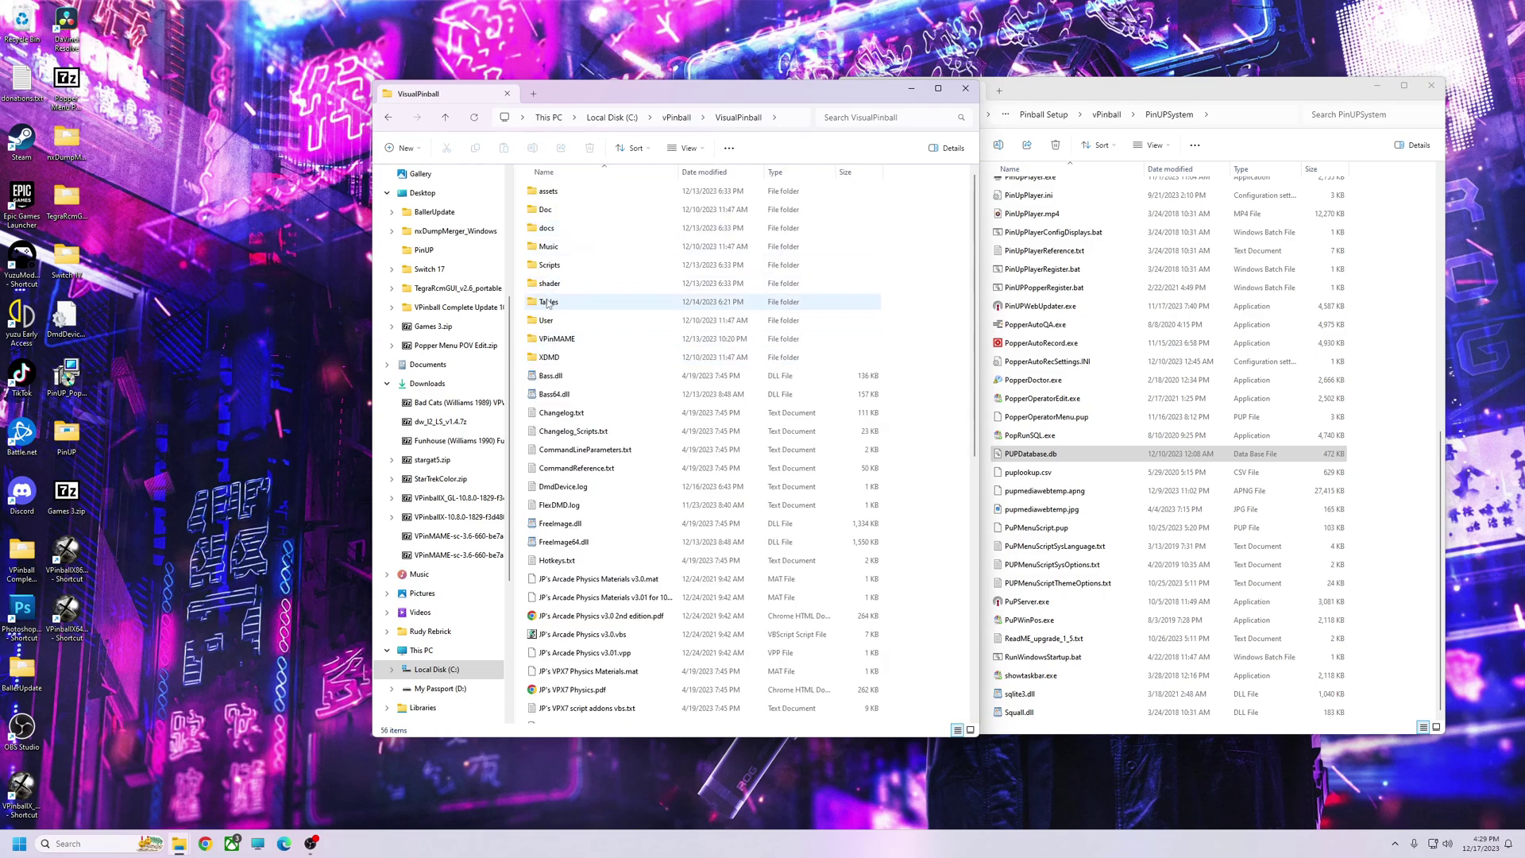
double_click(567, 302)
left_click_drag(739, 105, 566, 79)
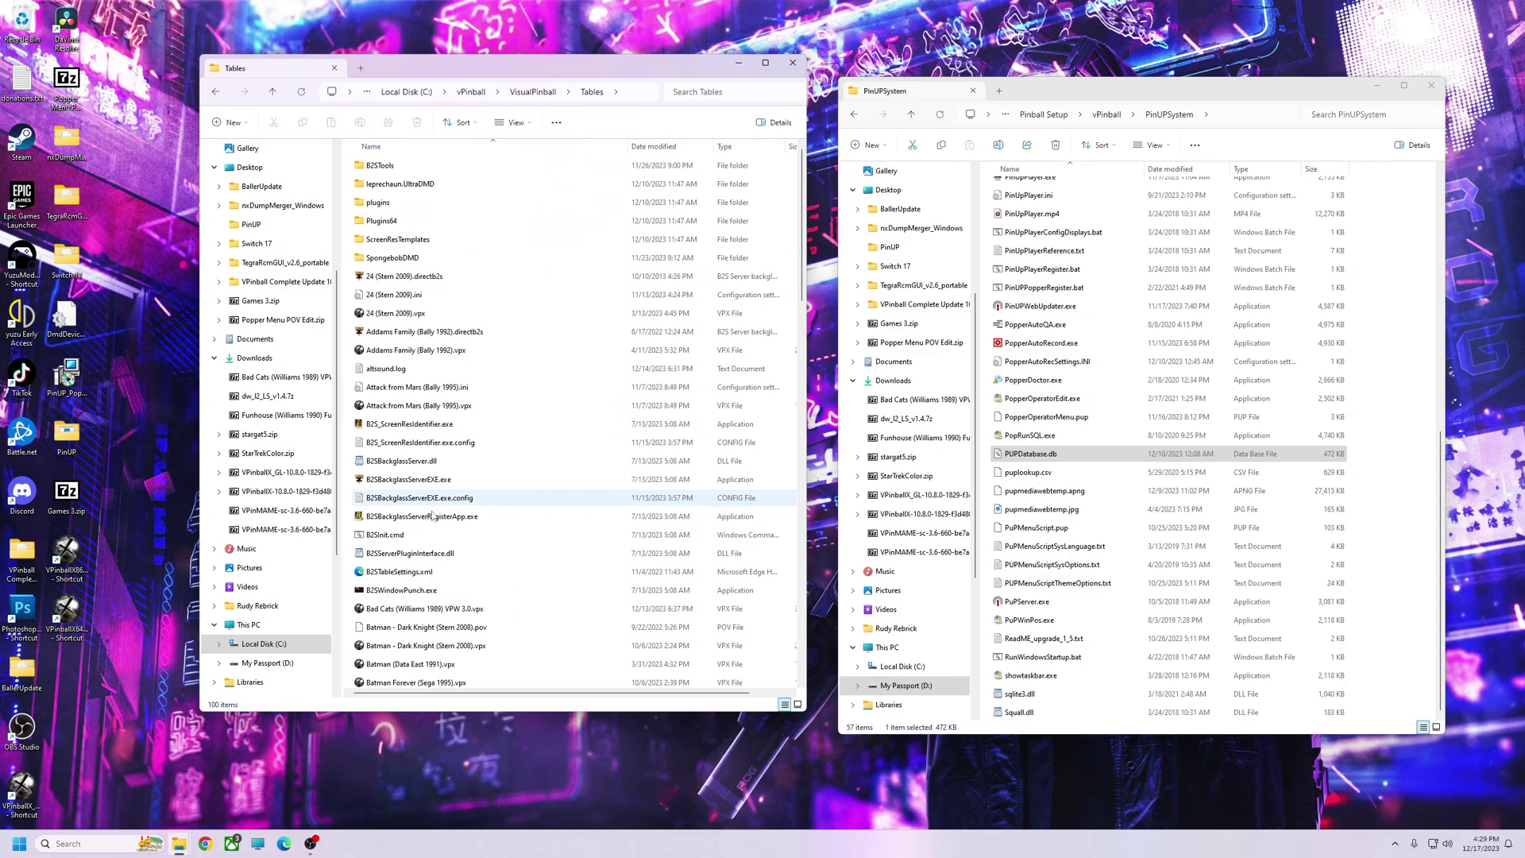
scroll(427, 397, "down", 5)
scroll(477, 381, "up", 5)
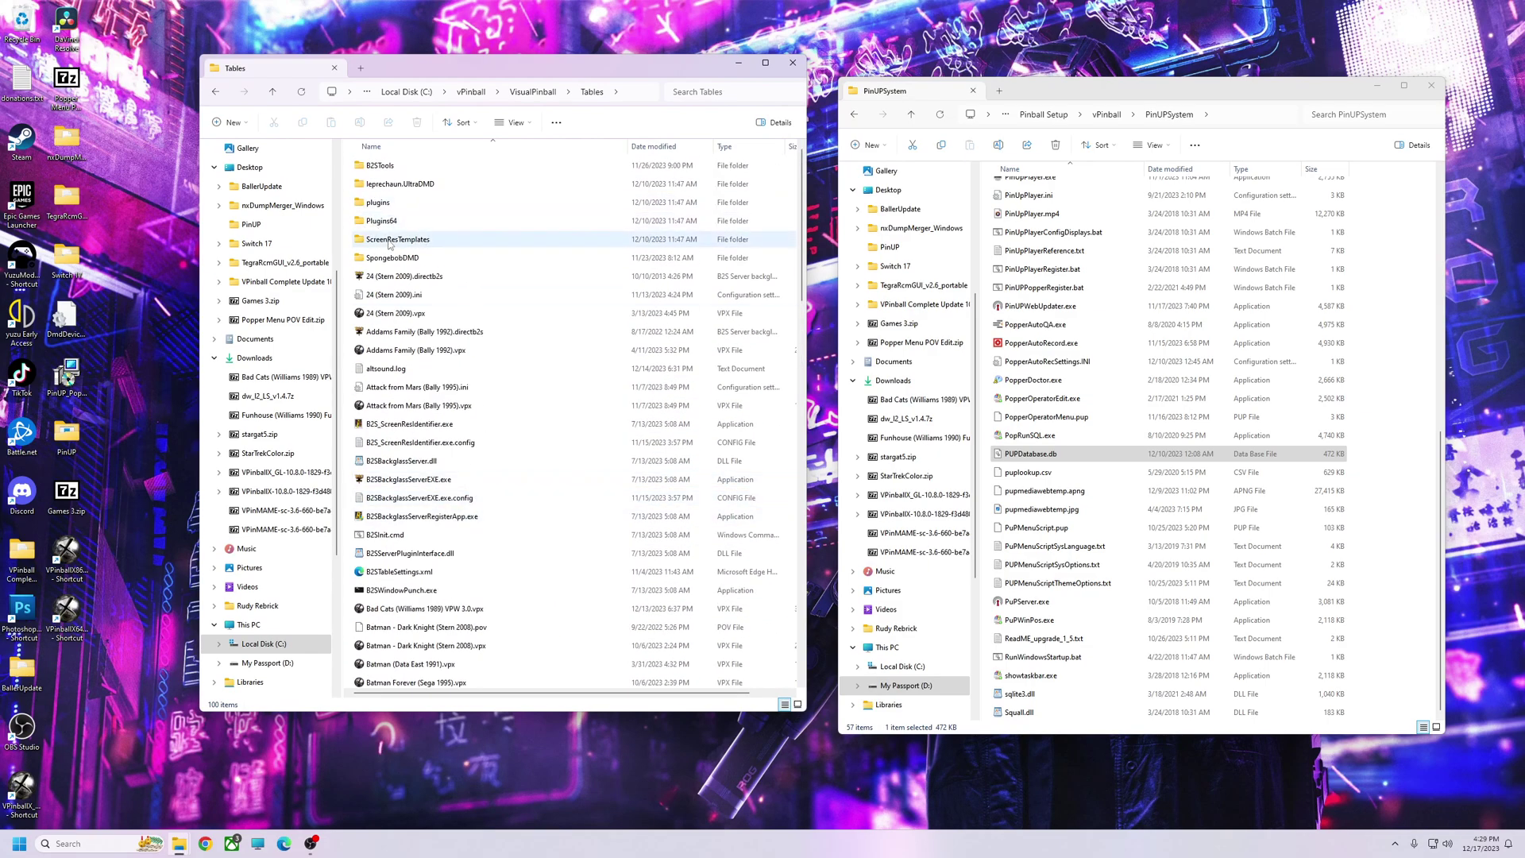
- Open Pinball Setup\vPinball\VisualPinball\Tables on My Passport (D:) in the second window beside the local Tables folder
left_click_drag(1078, 91, 1084, 91)
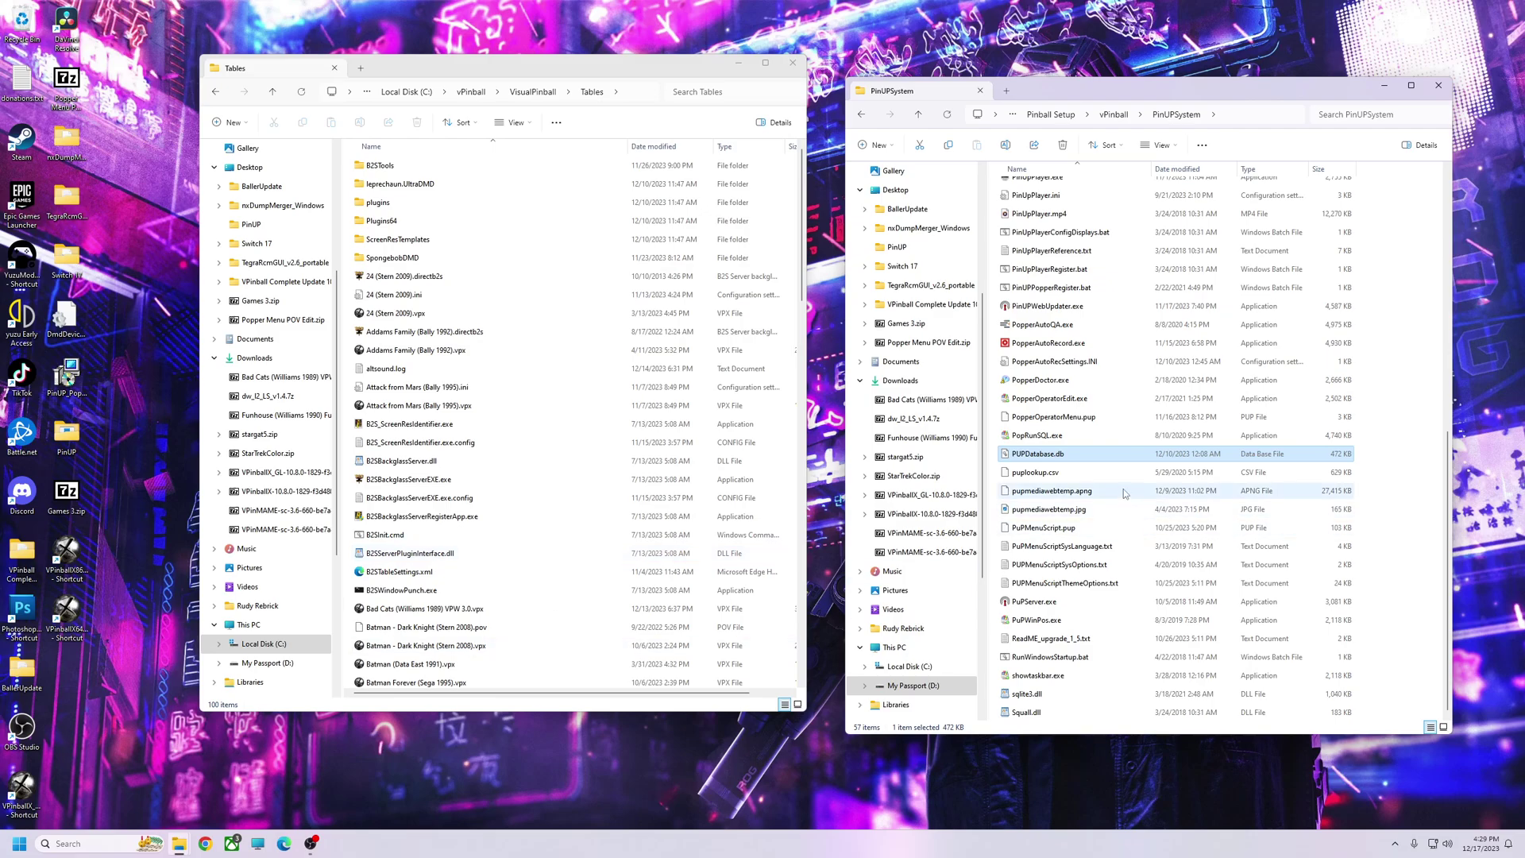
left_click(863, 116)
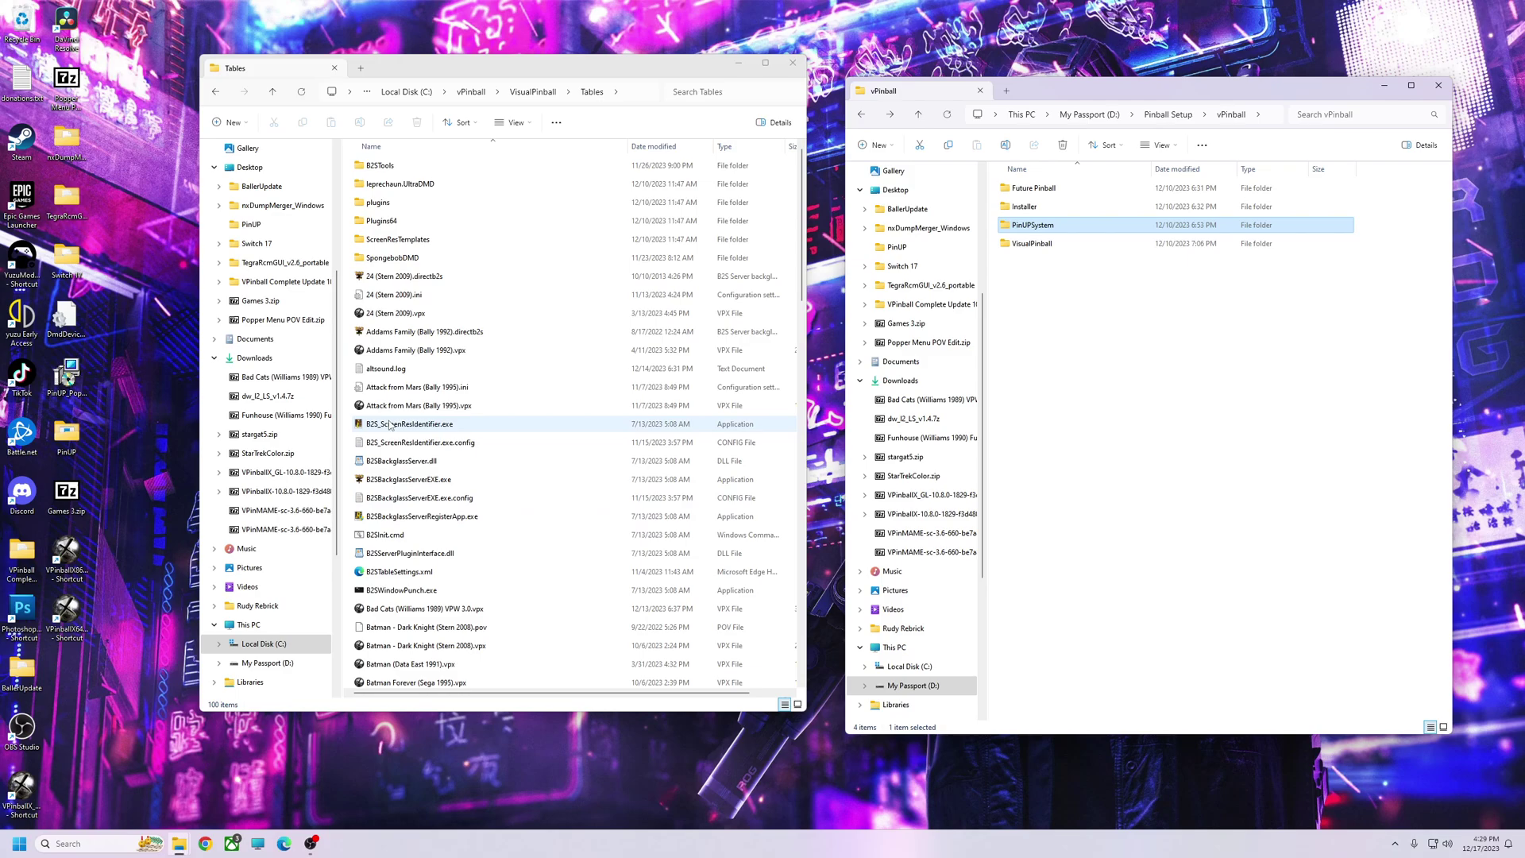
left_click(1112, 331)
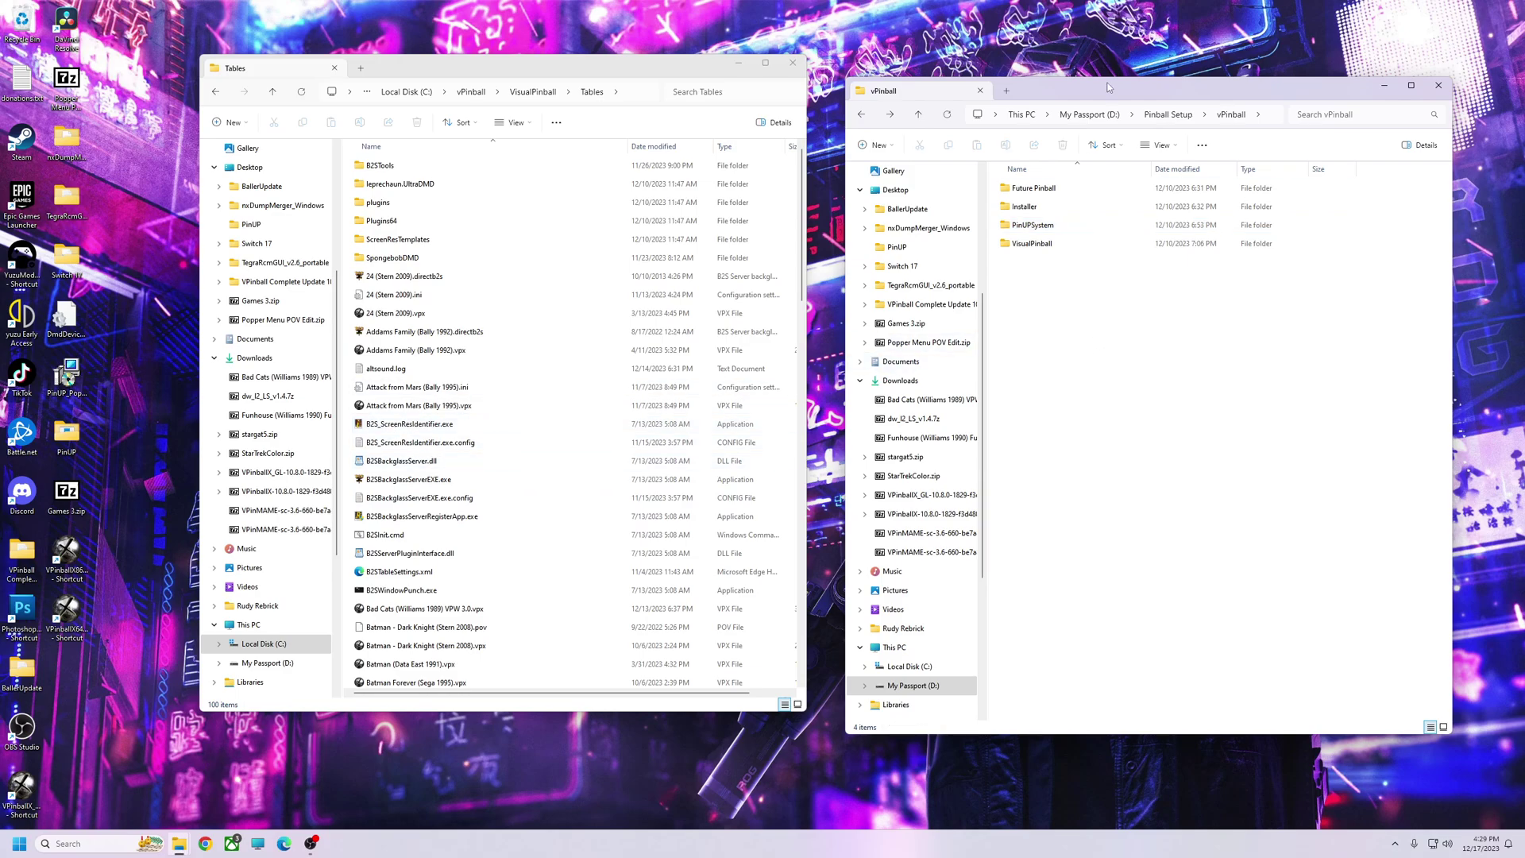
left_click_drag(1107, 83, 1155, 74)
double_click(1072, 235)
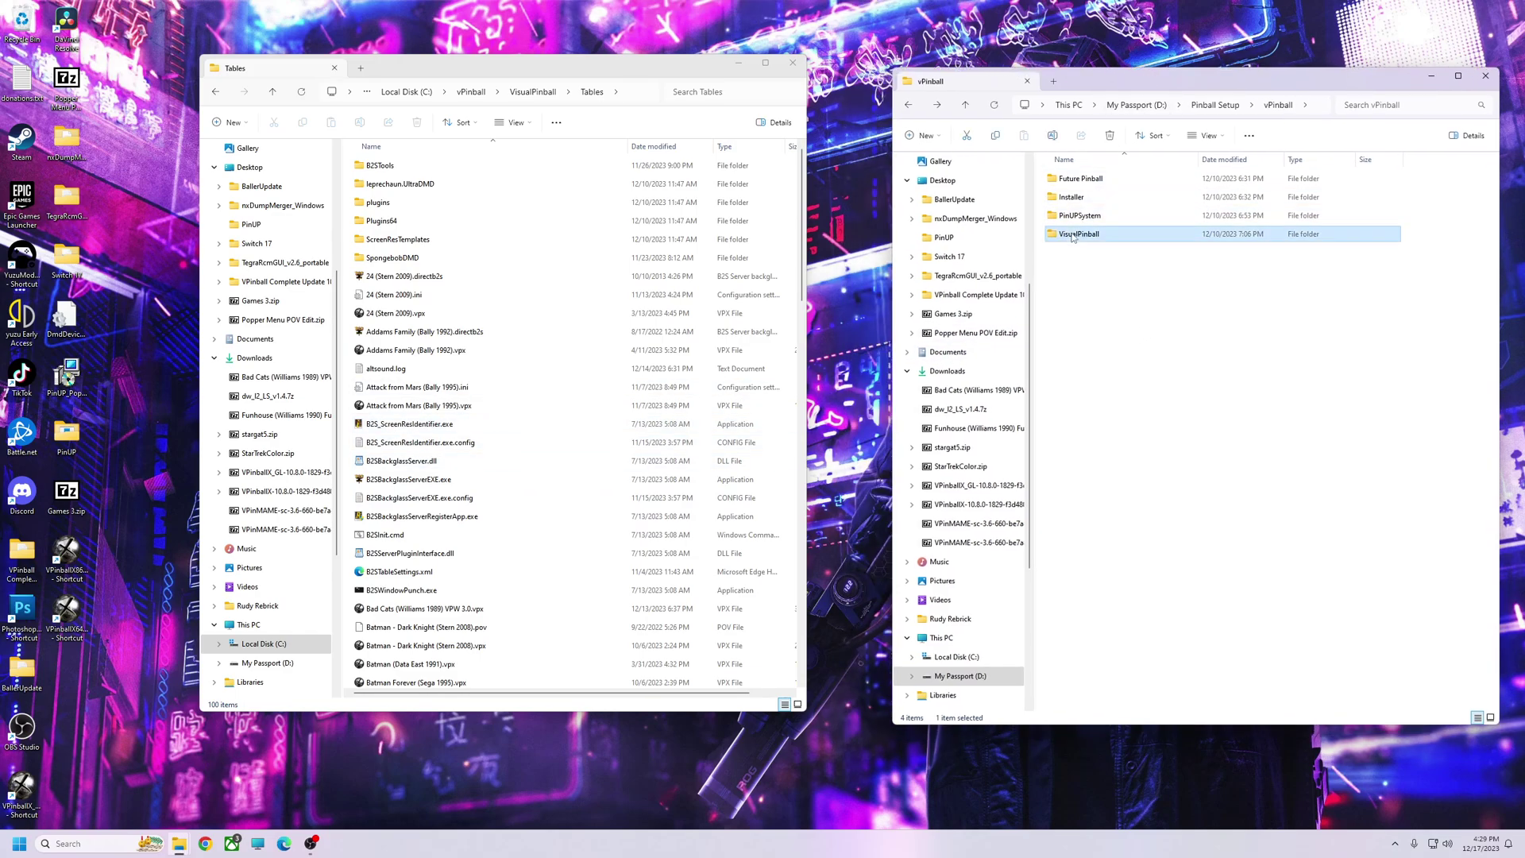
left_click(1066, 291)
double_click(1066, 291)
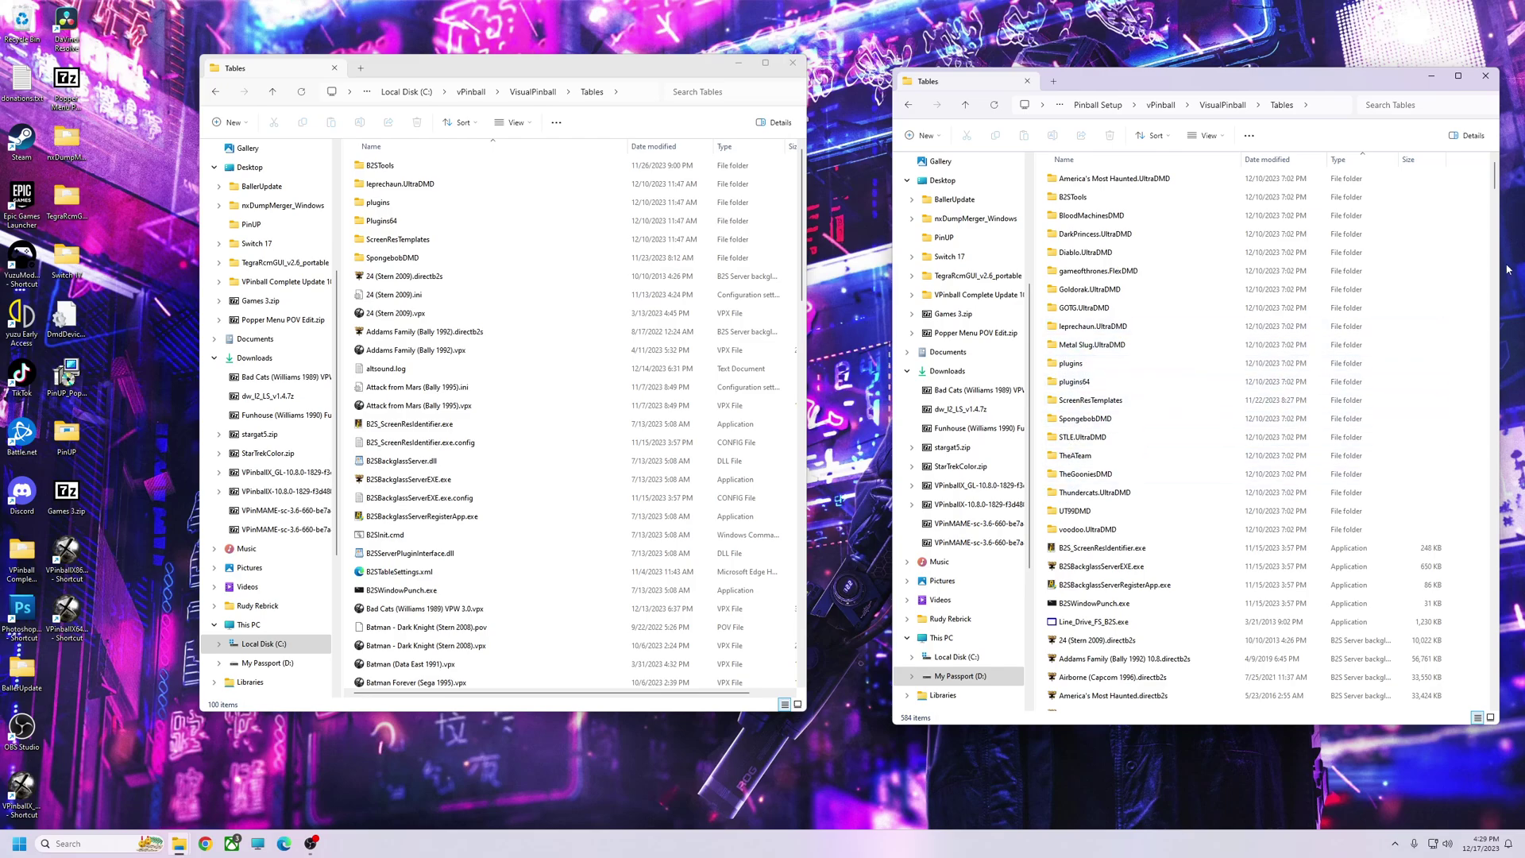
- Select all the VPX table files in the My Passport Tables folder, ending with X-Men LE (Stern 2012).vpx
left_click_drag(1496, 175, 1501, 695)
left_click(1090, 352)
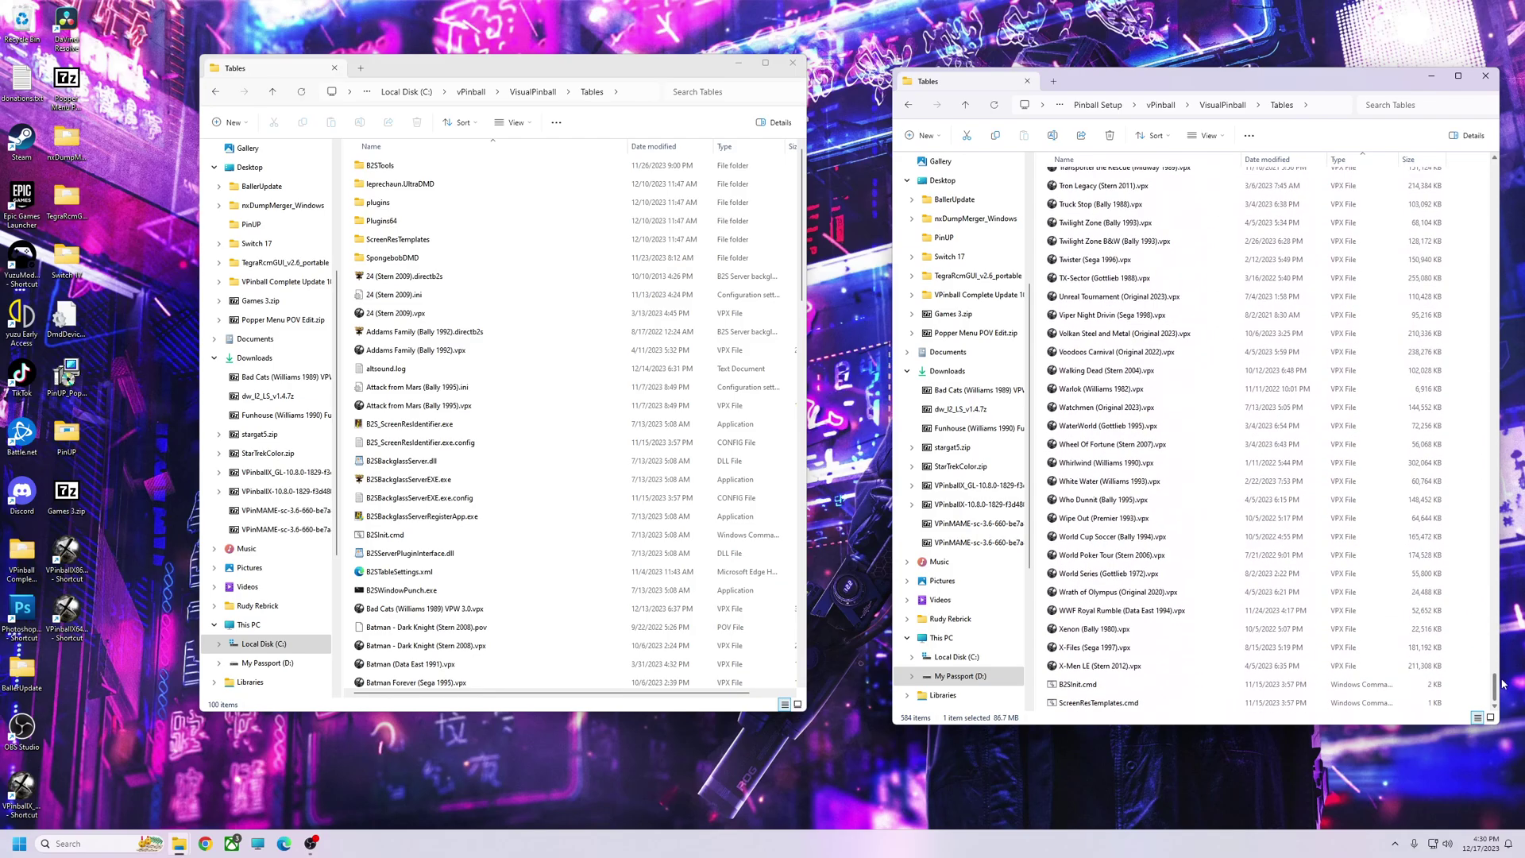
left_click(1100, 665, "shift")
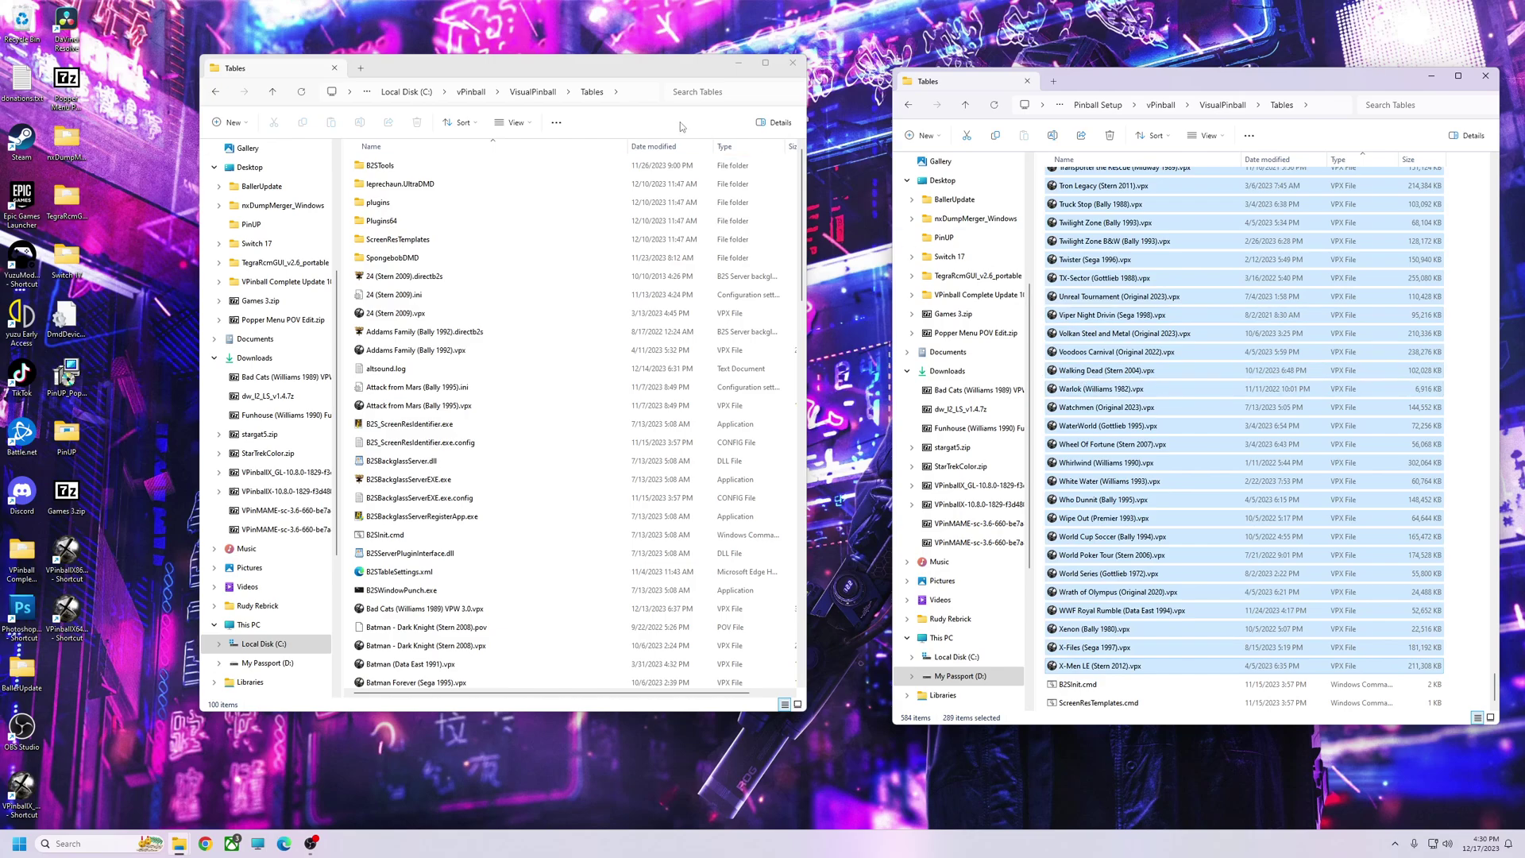
left_click_drag(567, 72, 625, 97)
left_click_drag(1250, 80, 1216, 85)
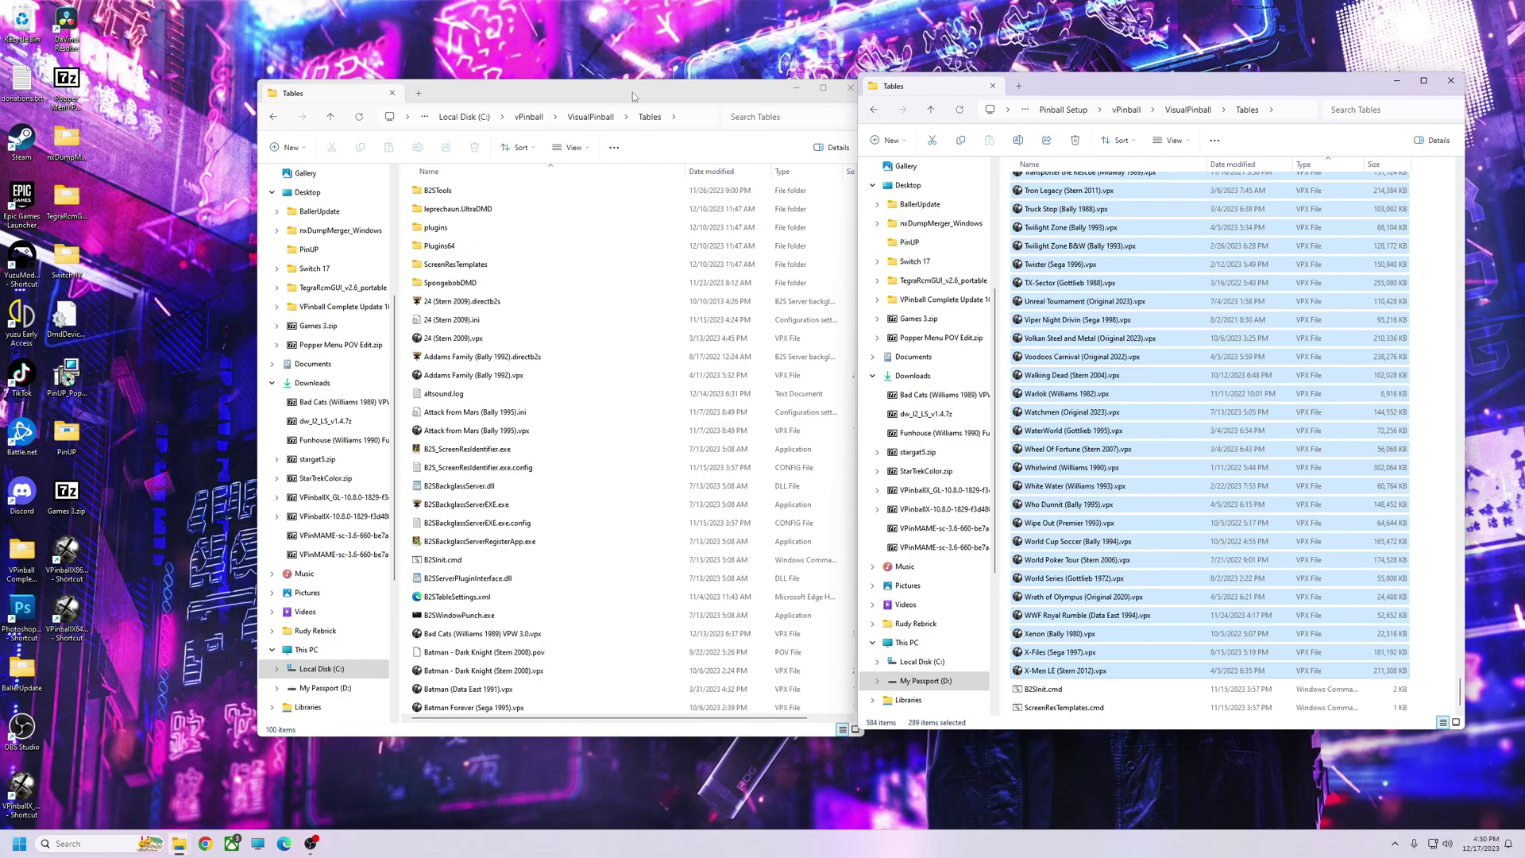
left_click_drag(632, 92, 619, 91)
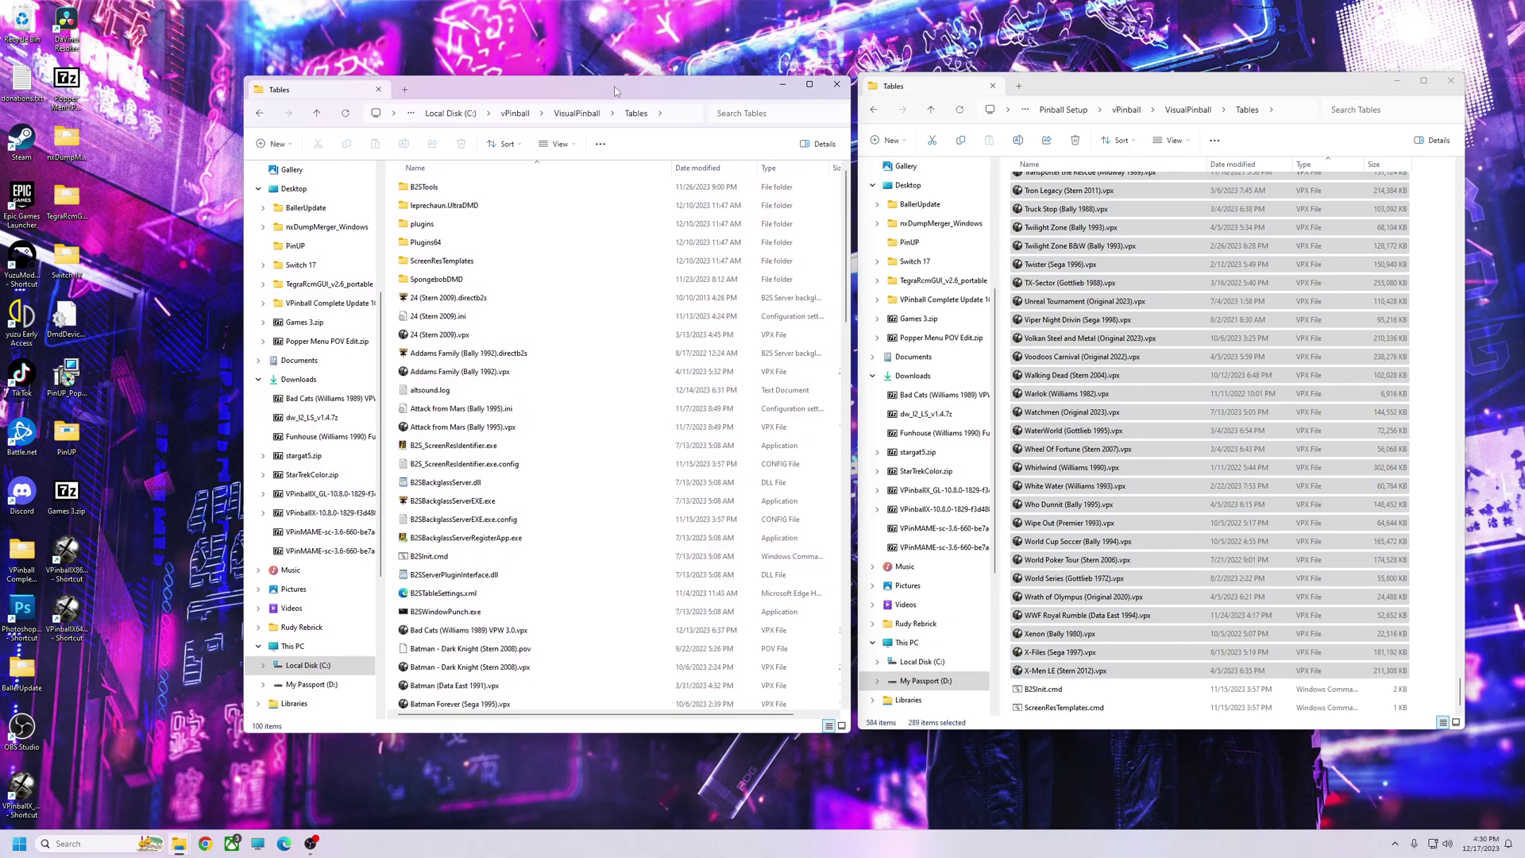
left_click_drag(617, 90, 633, 79)
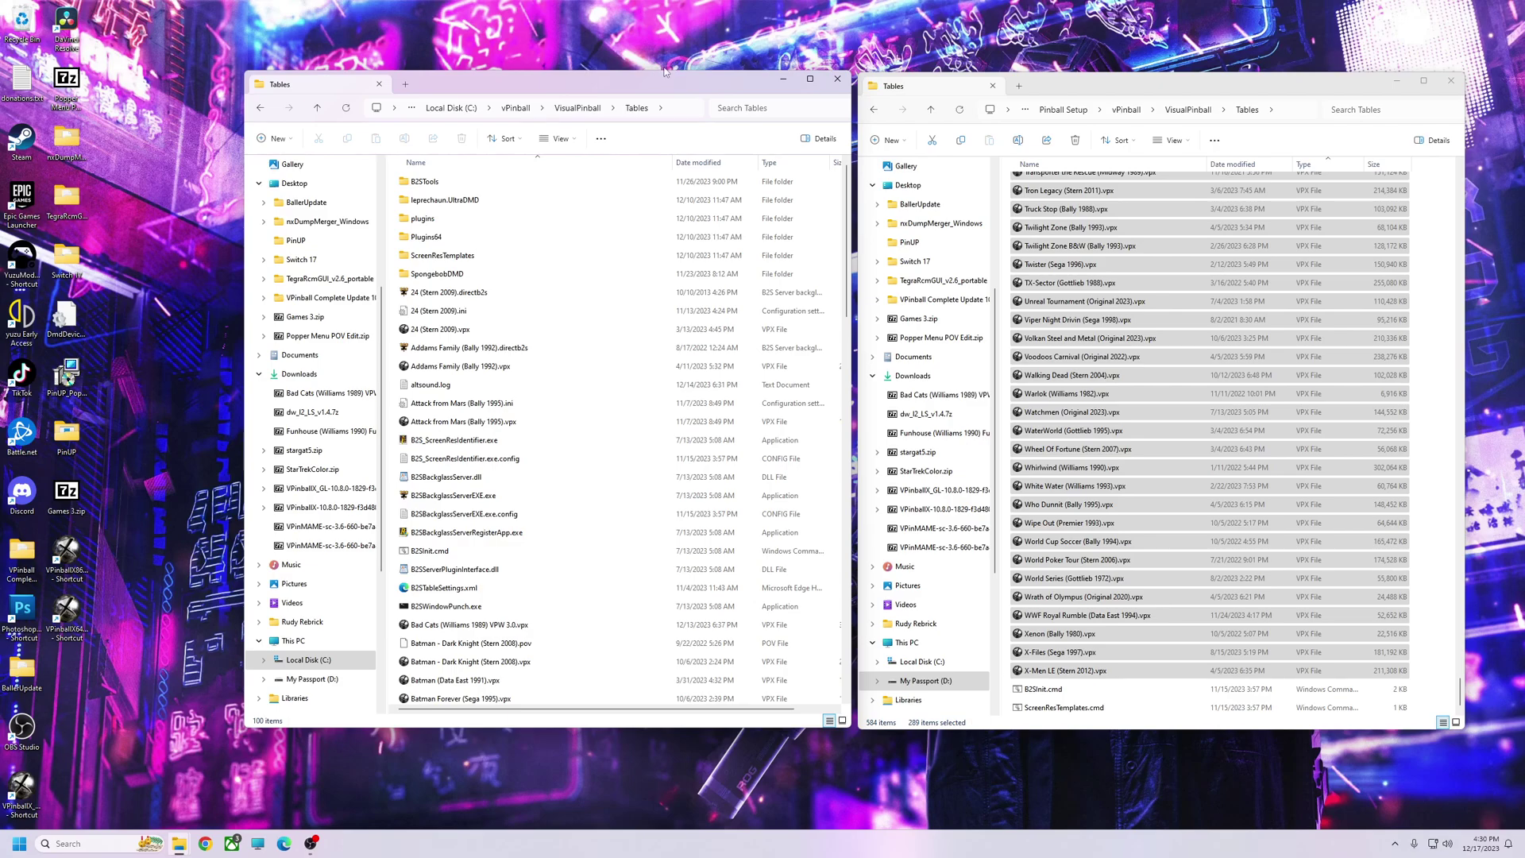
left_click_drag(608, 81, 644, 63)
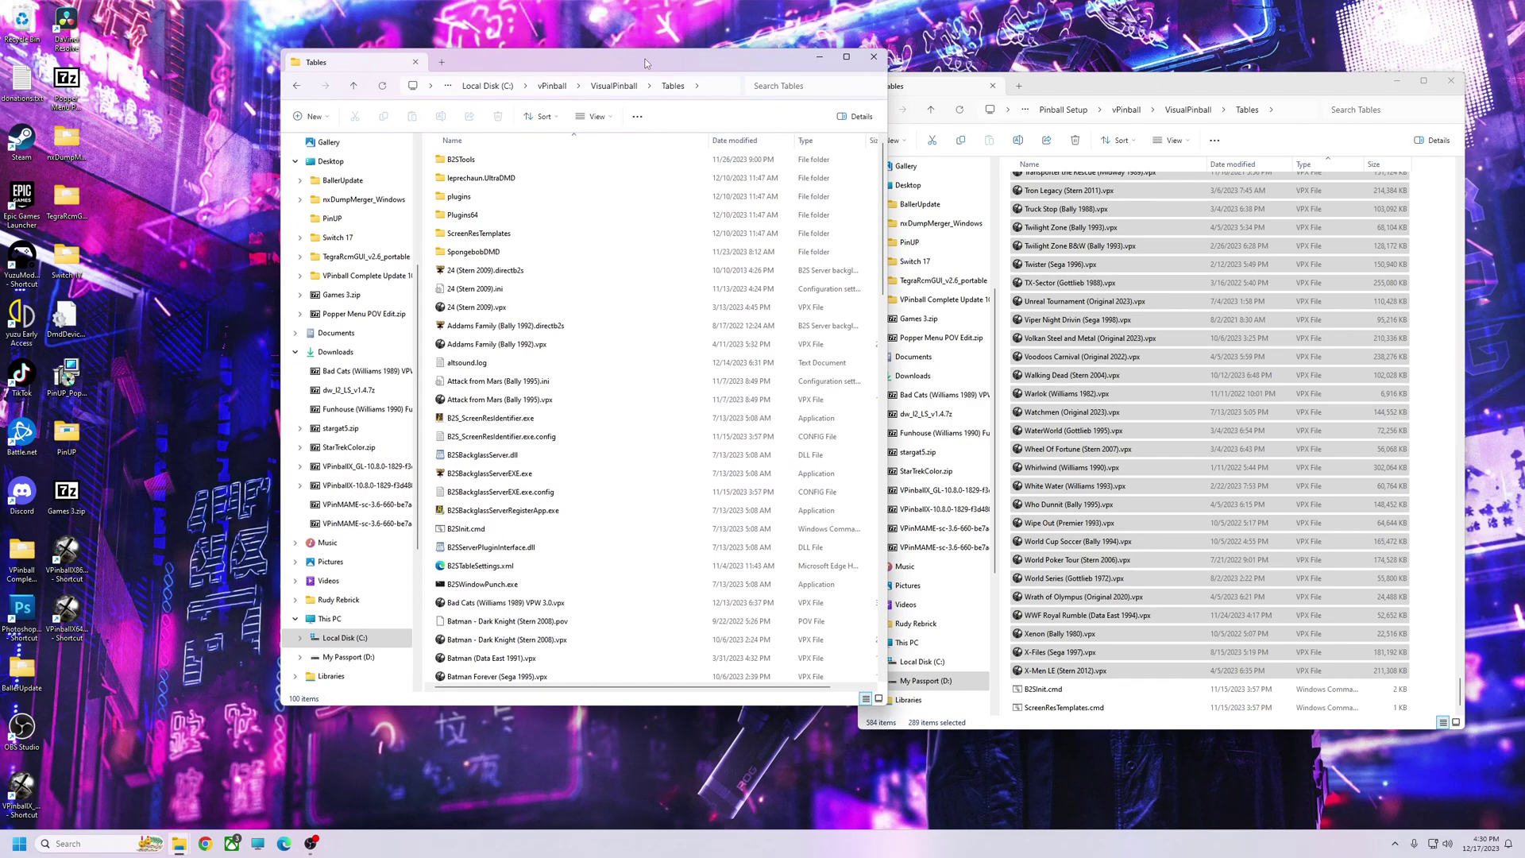